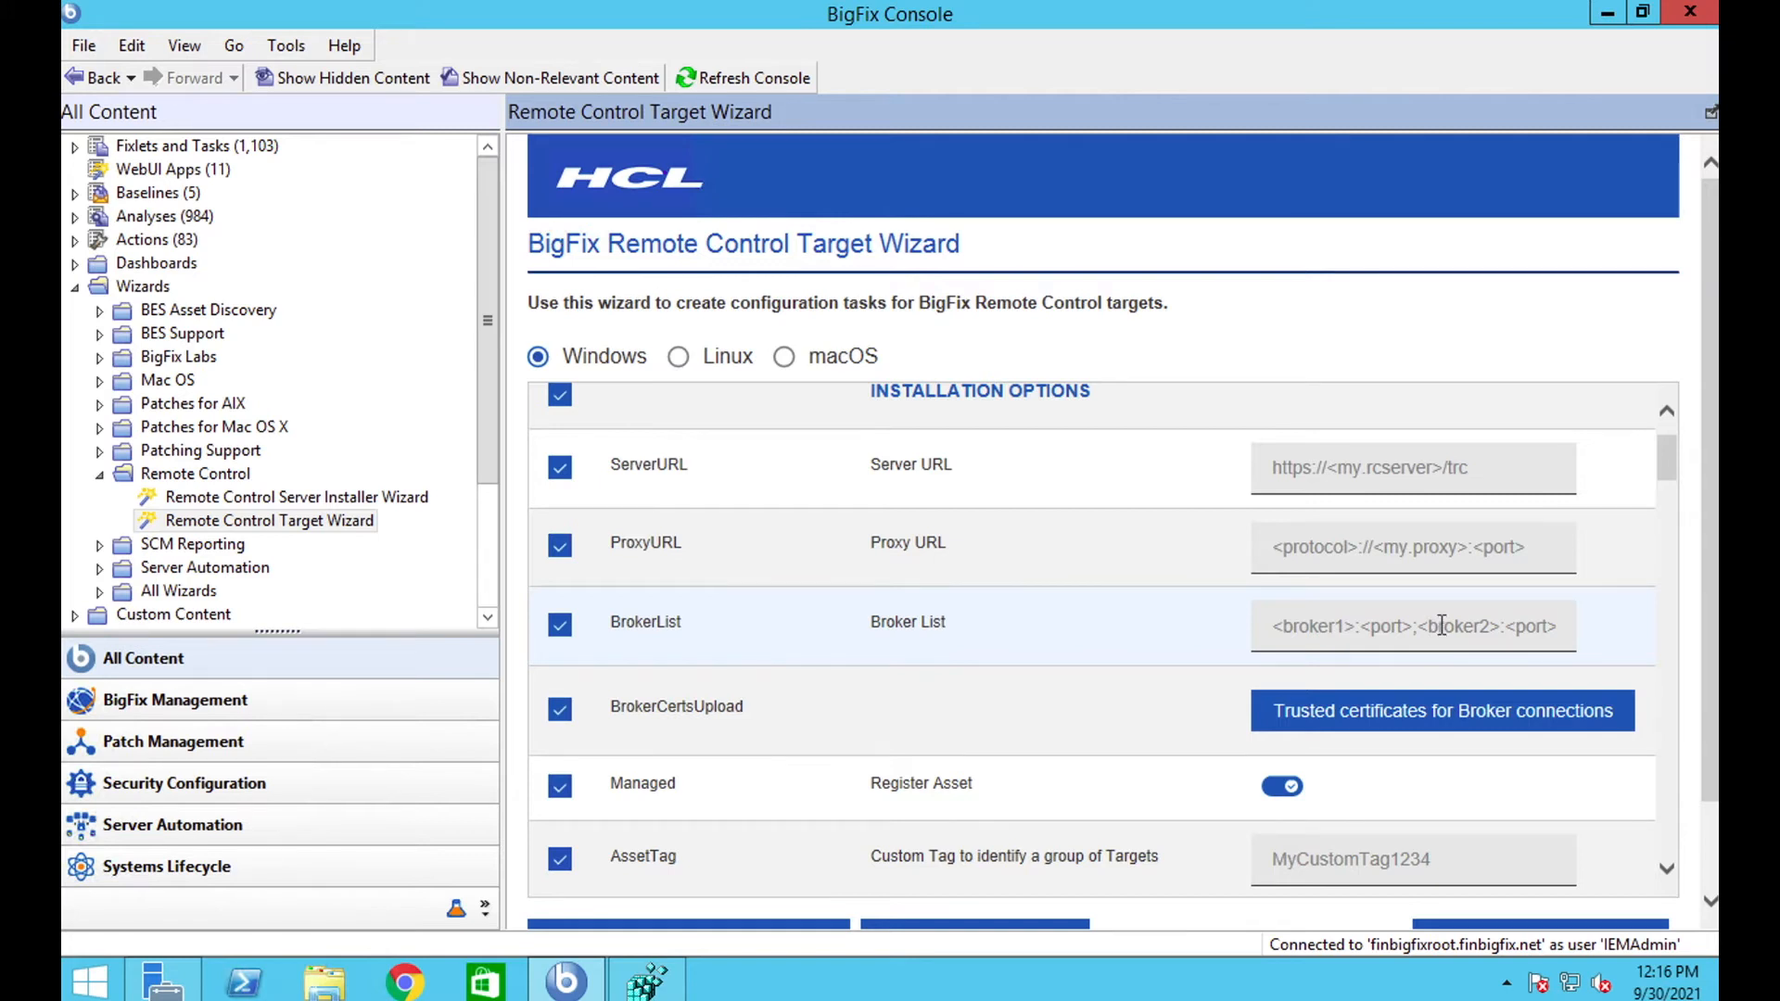
Examine the broker, asset tag and unattended internet access options in the Windows target configuration
scroll(1442, 625, "down", 2)
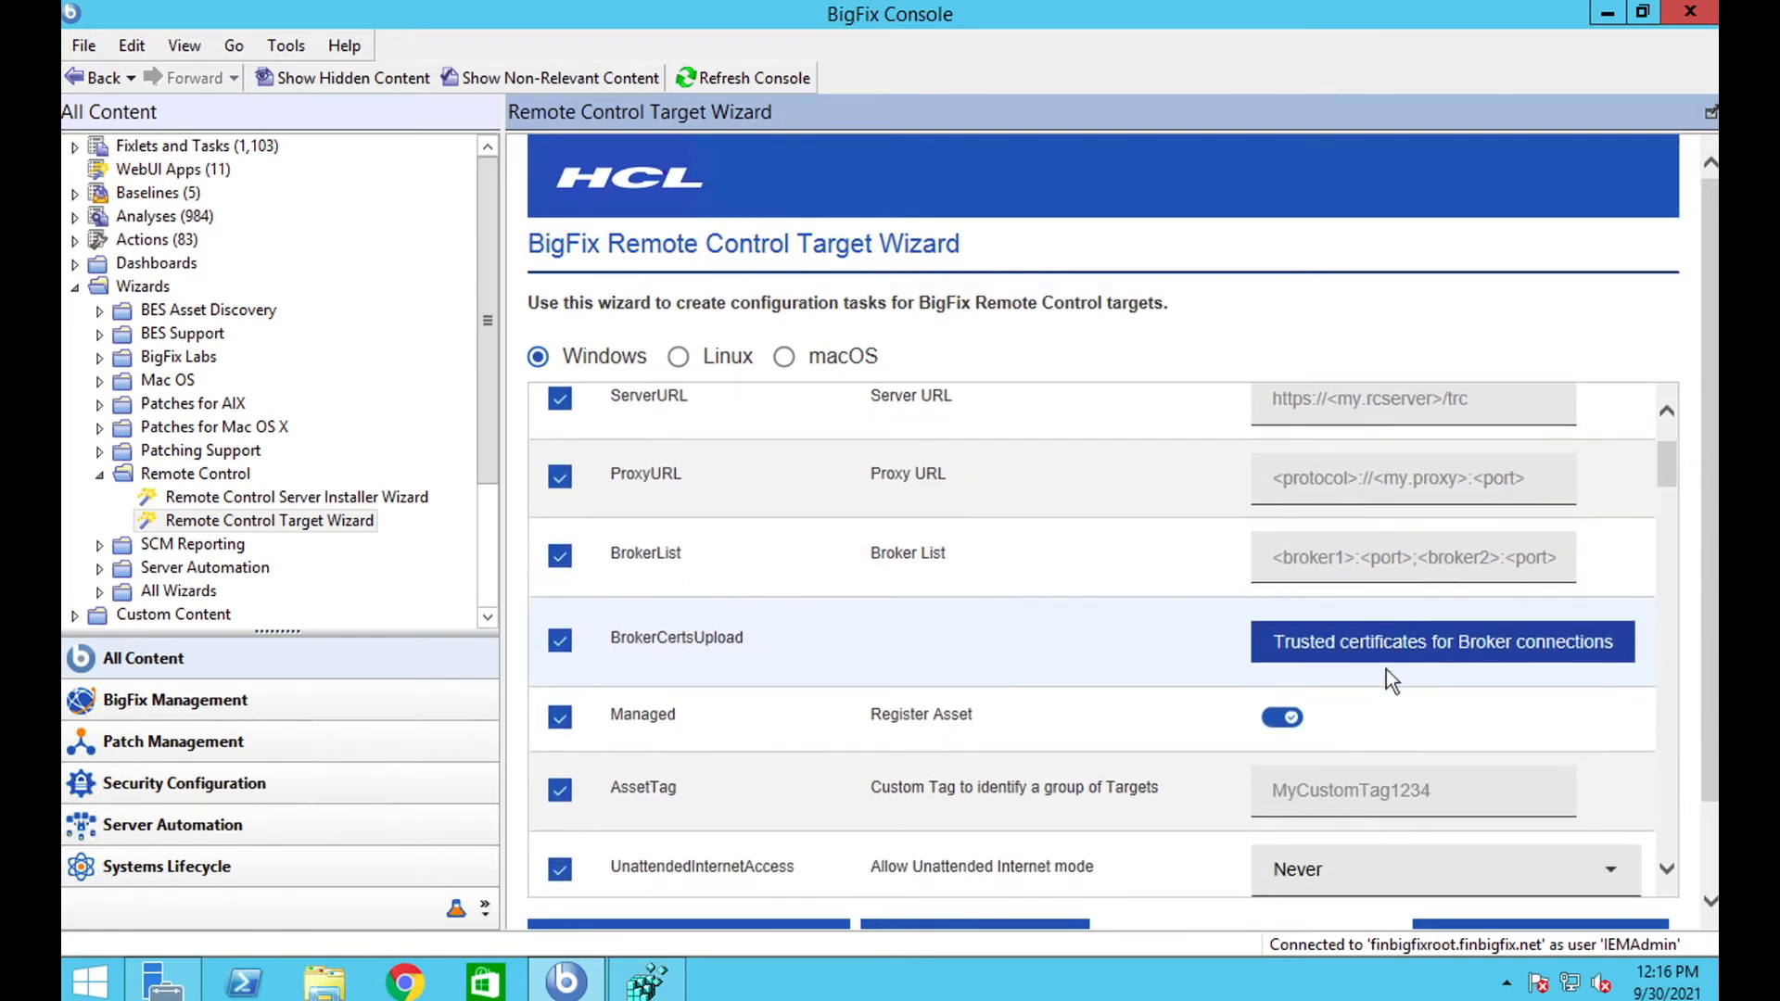
scroll(1387, 669, "down", 3)
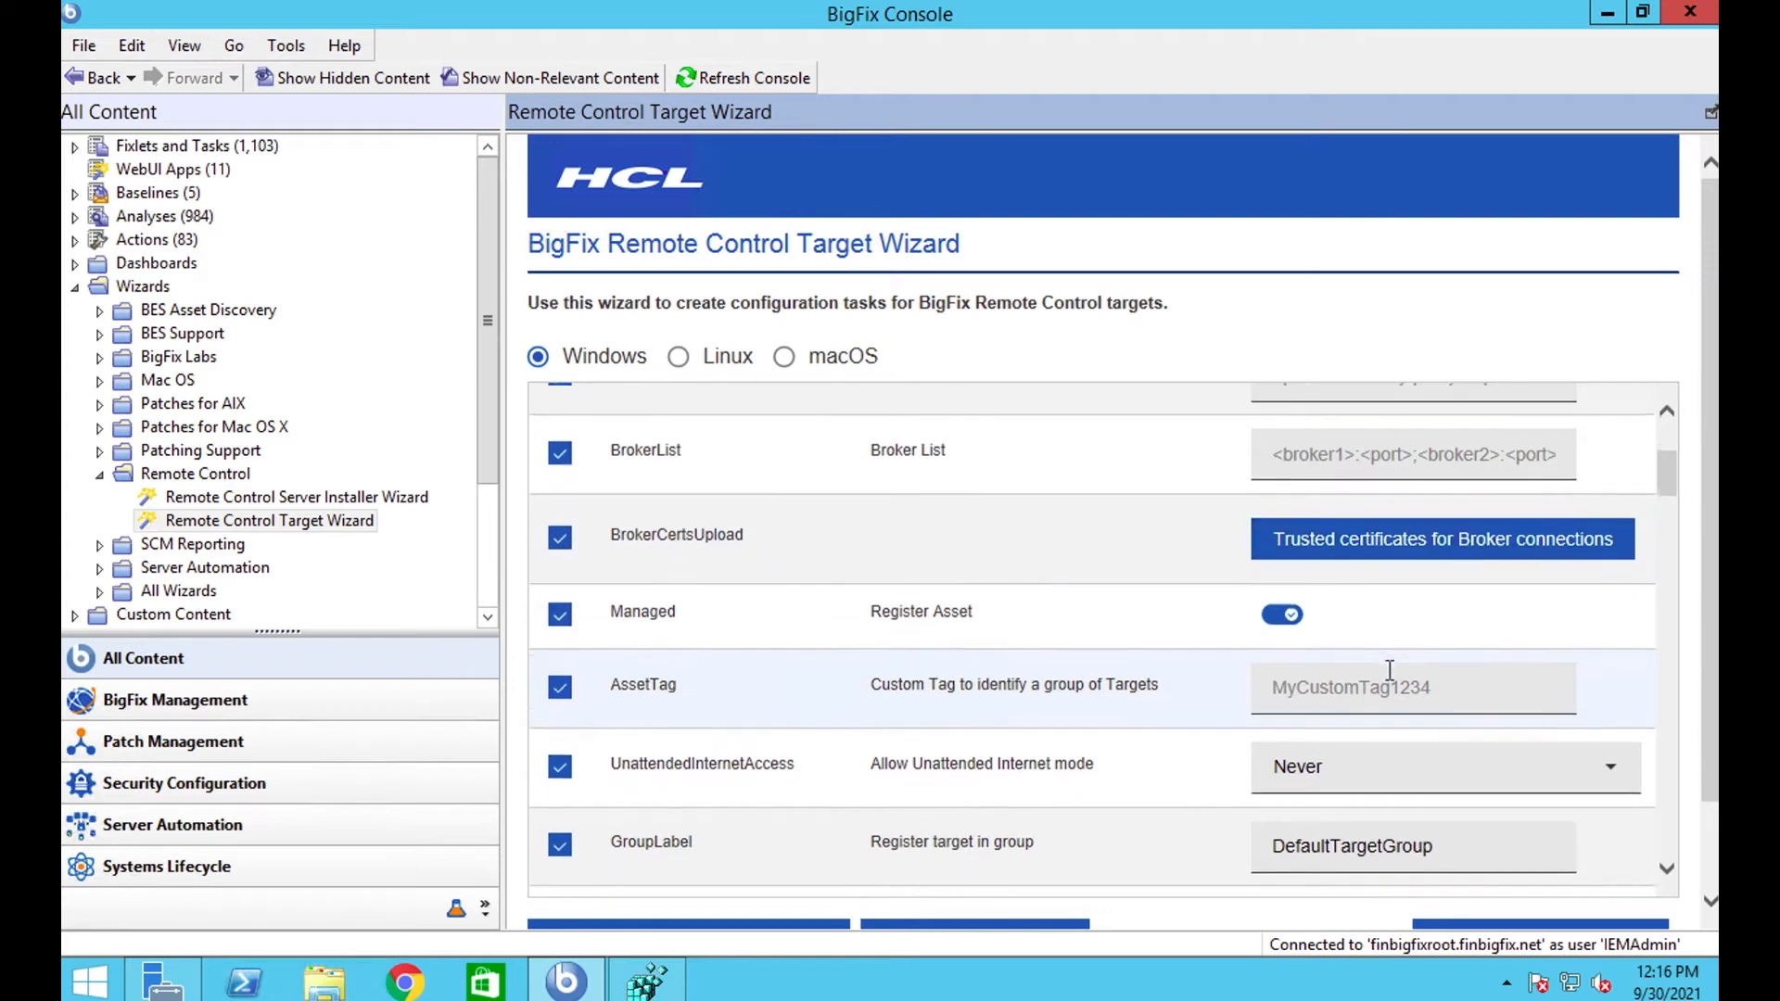
scroll(1387, 670, "down", 4)
left_click(1325, 590)
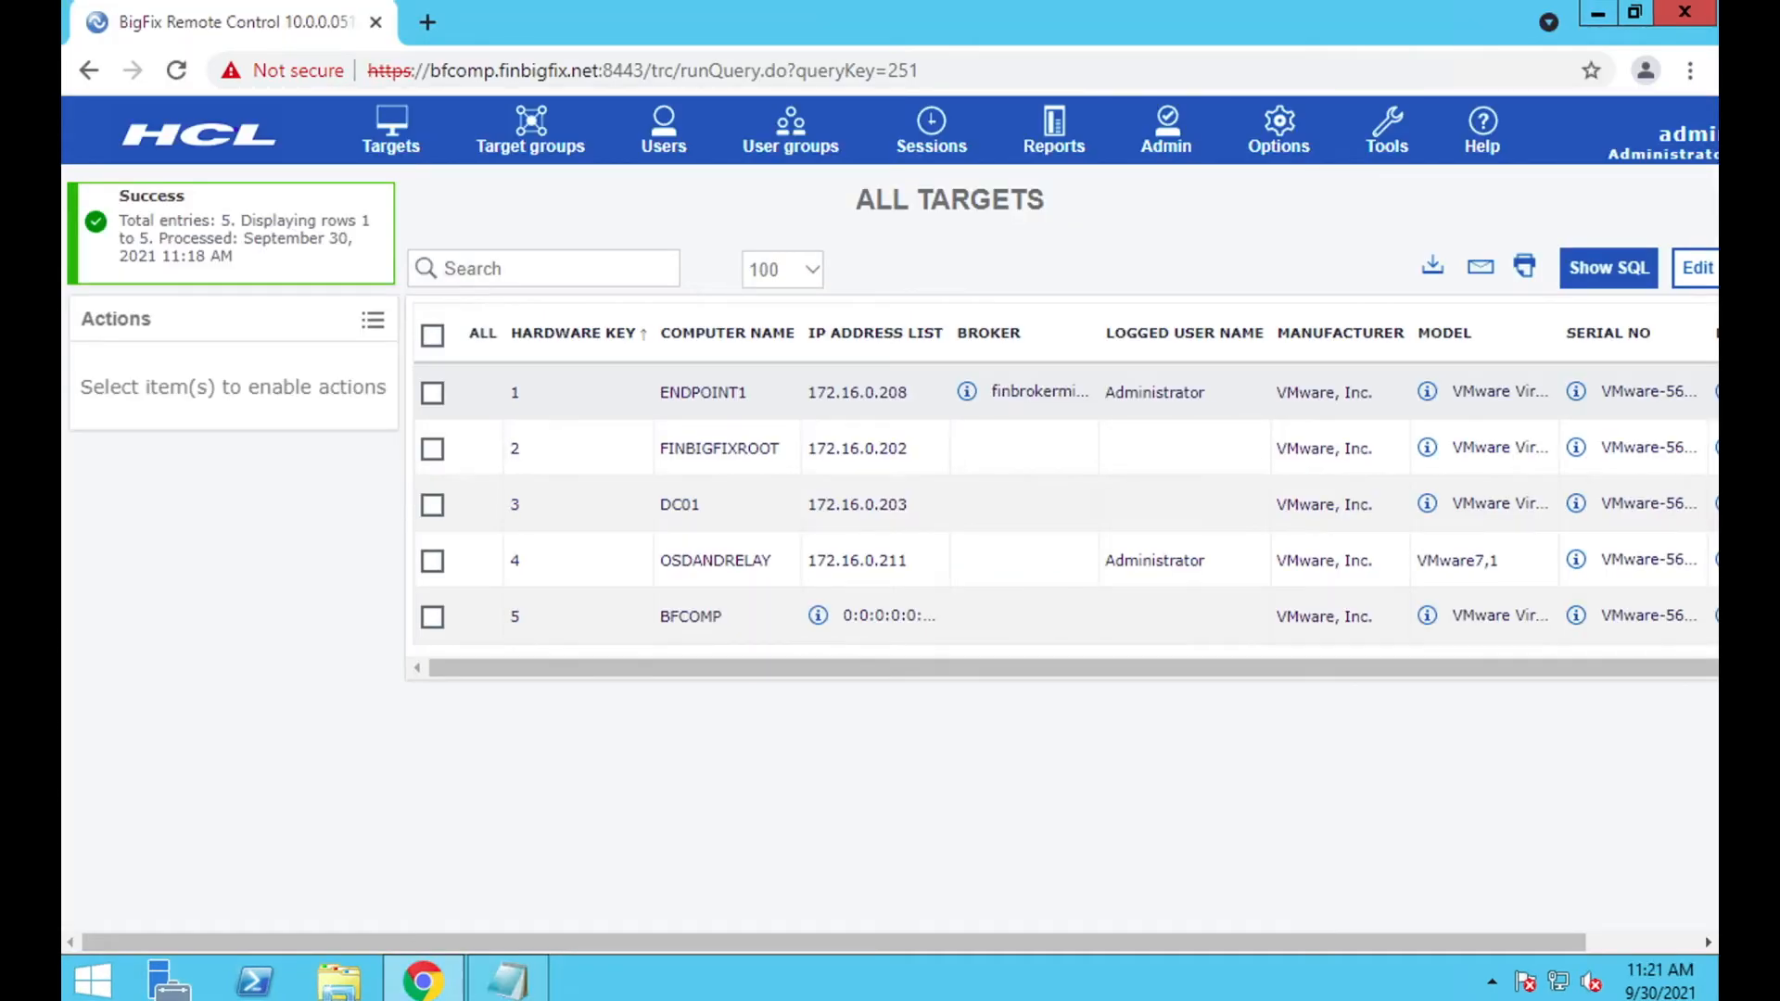
Check which actions are available for target ENDPOINT1, leaving it unselected
left_click(1040, 130)
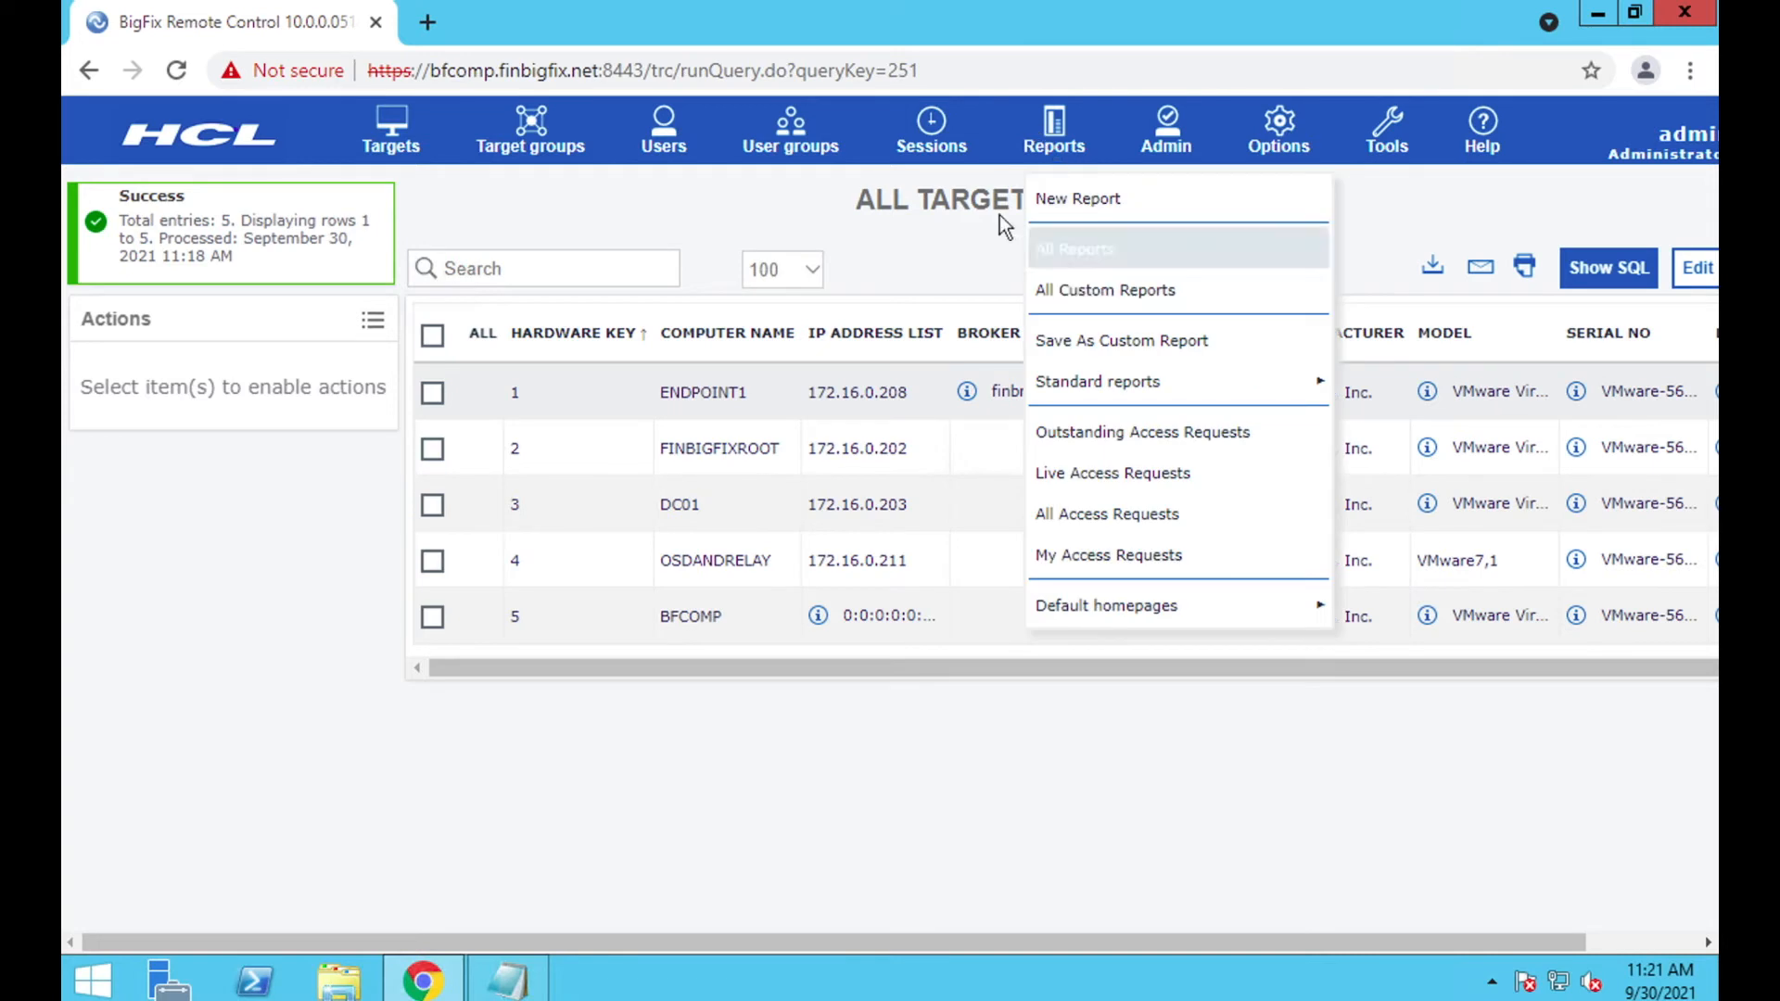
left_click(895, 236)
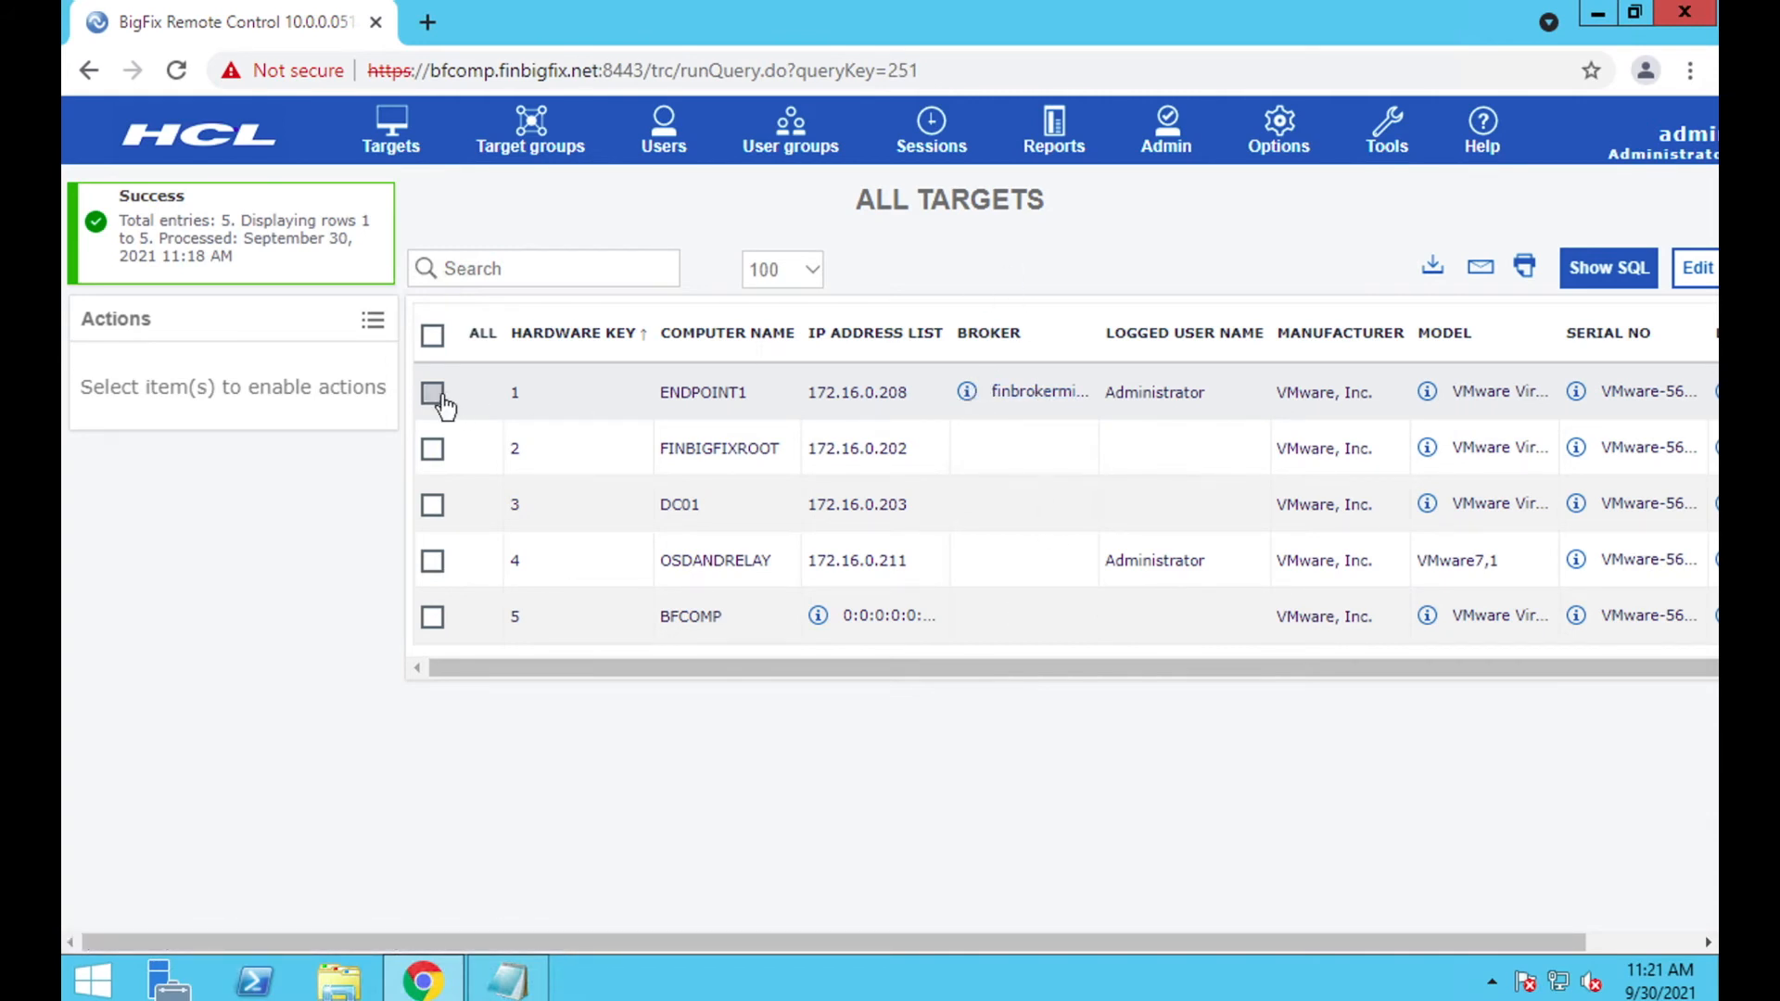
left_click(432, 394)
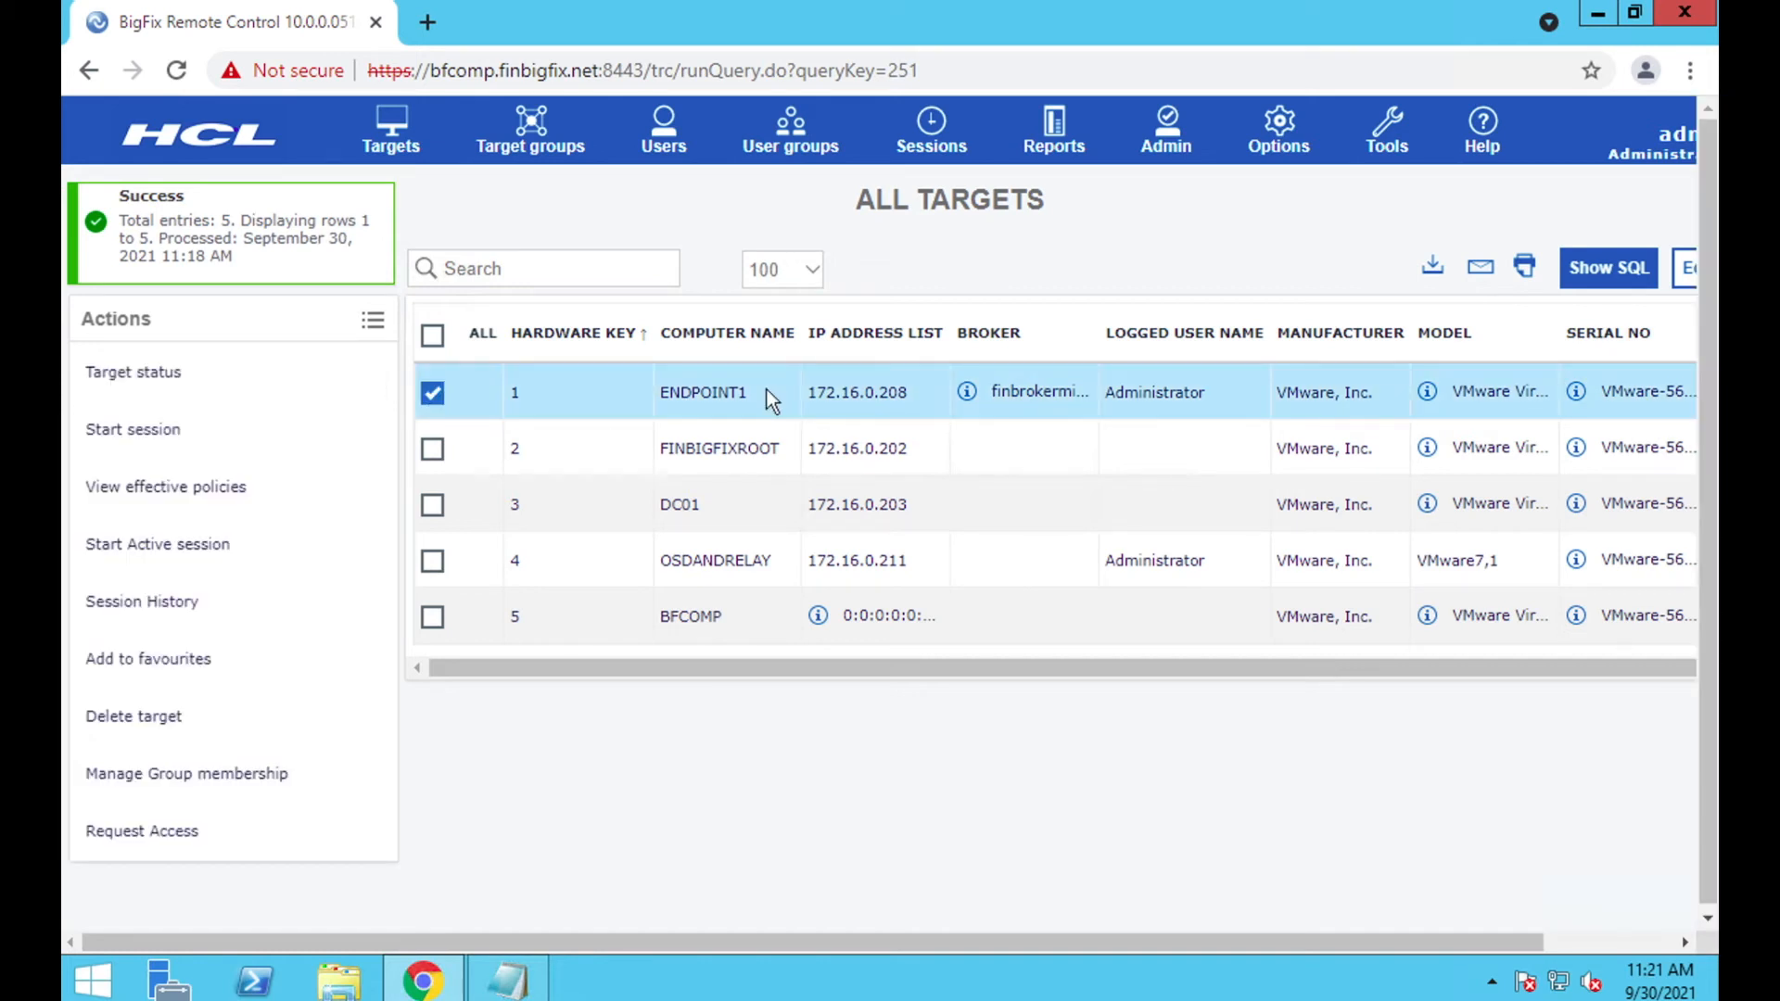
left_click(433, 393)
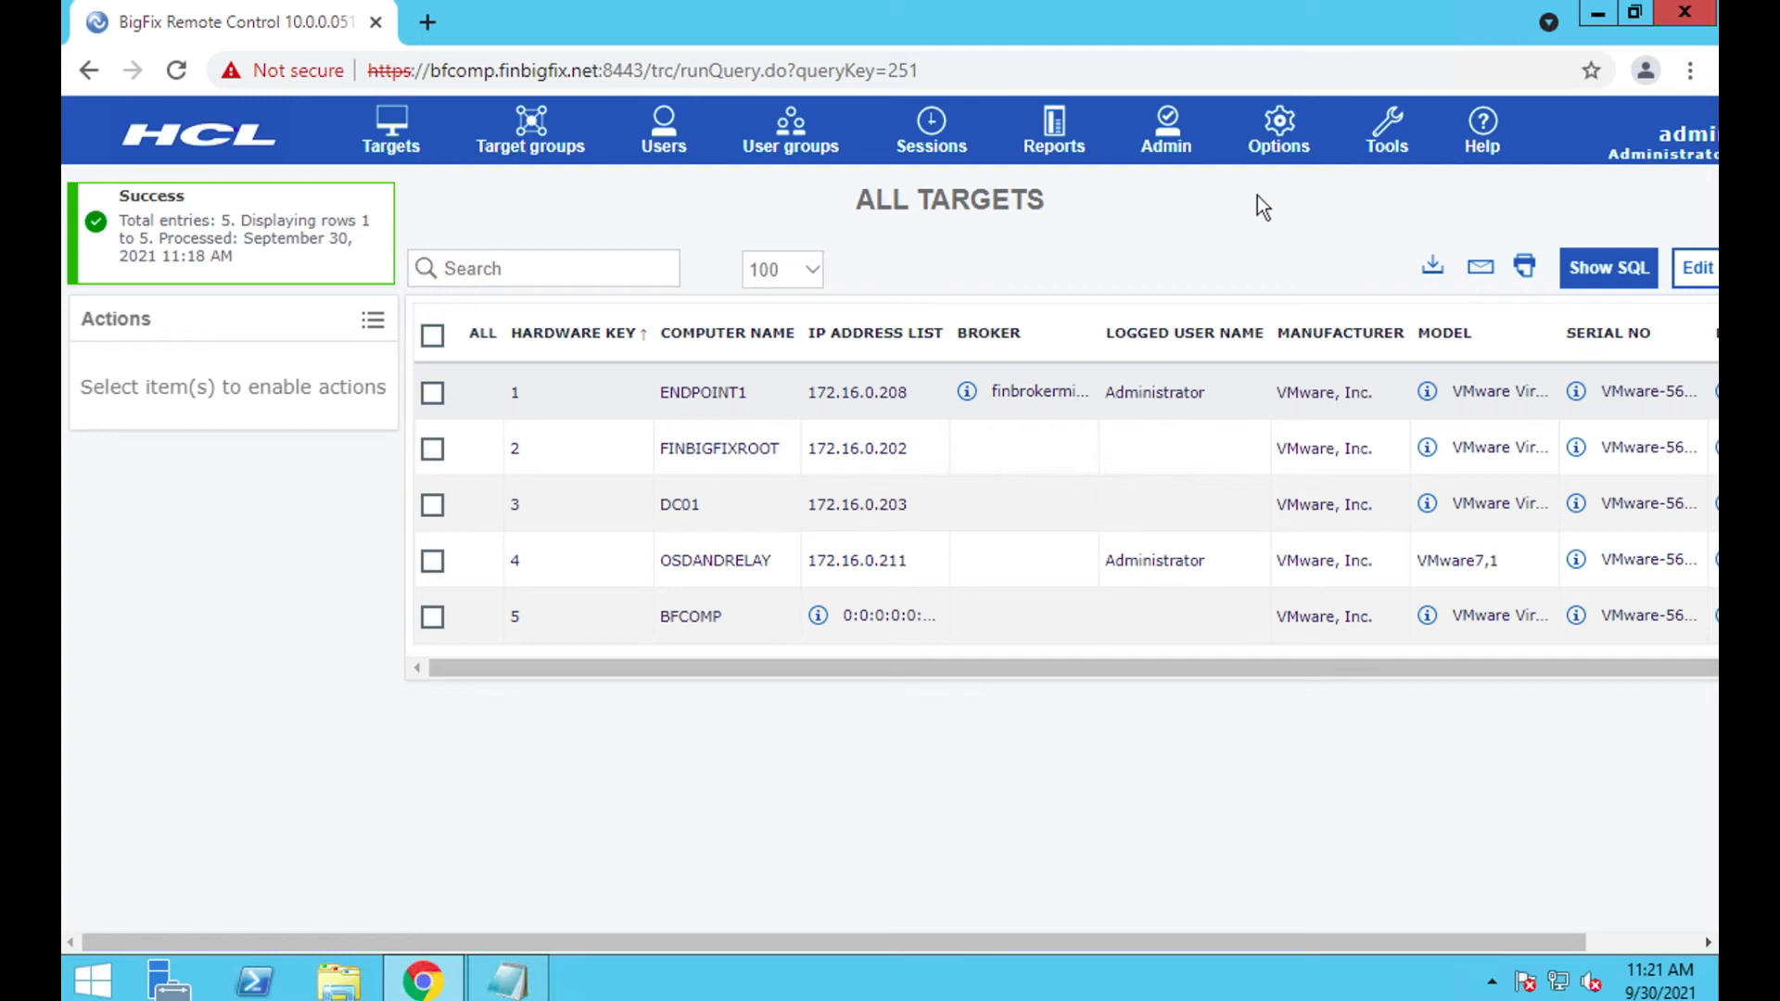
Open the server's properties file editor and display trc.properties
left_click(1183, 144)
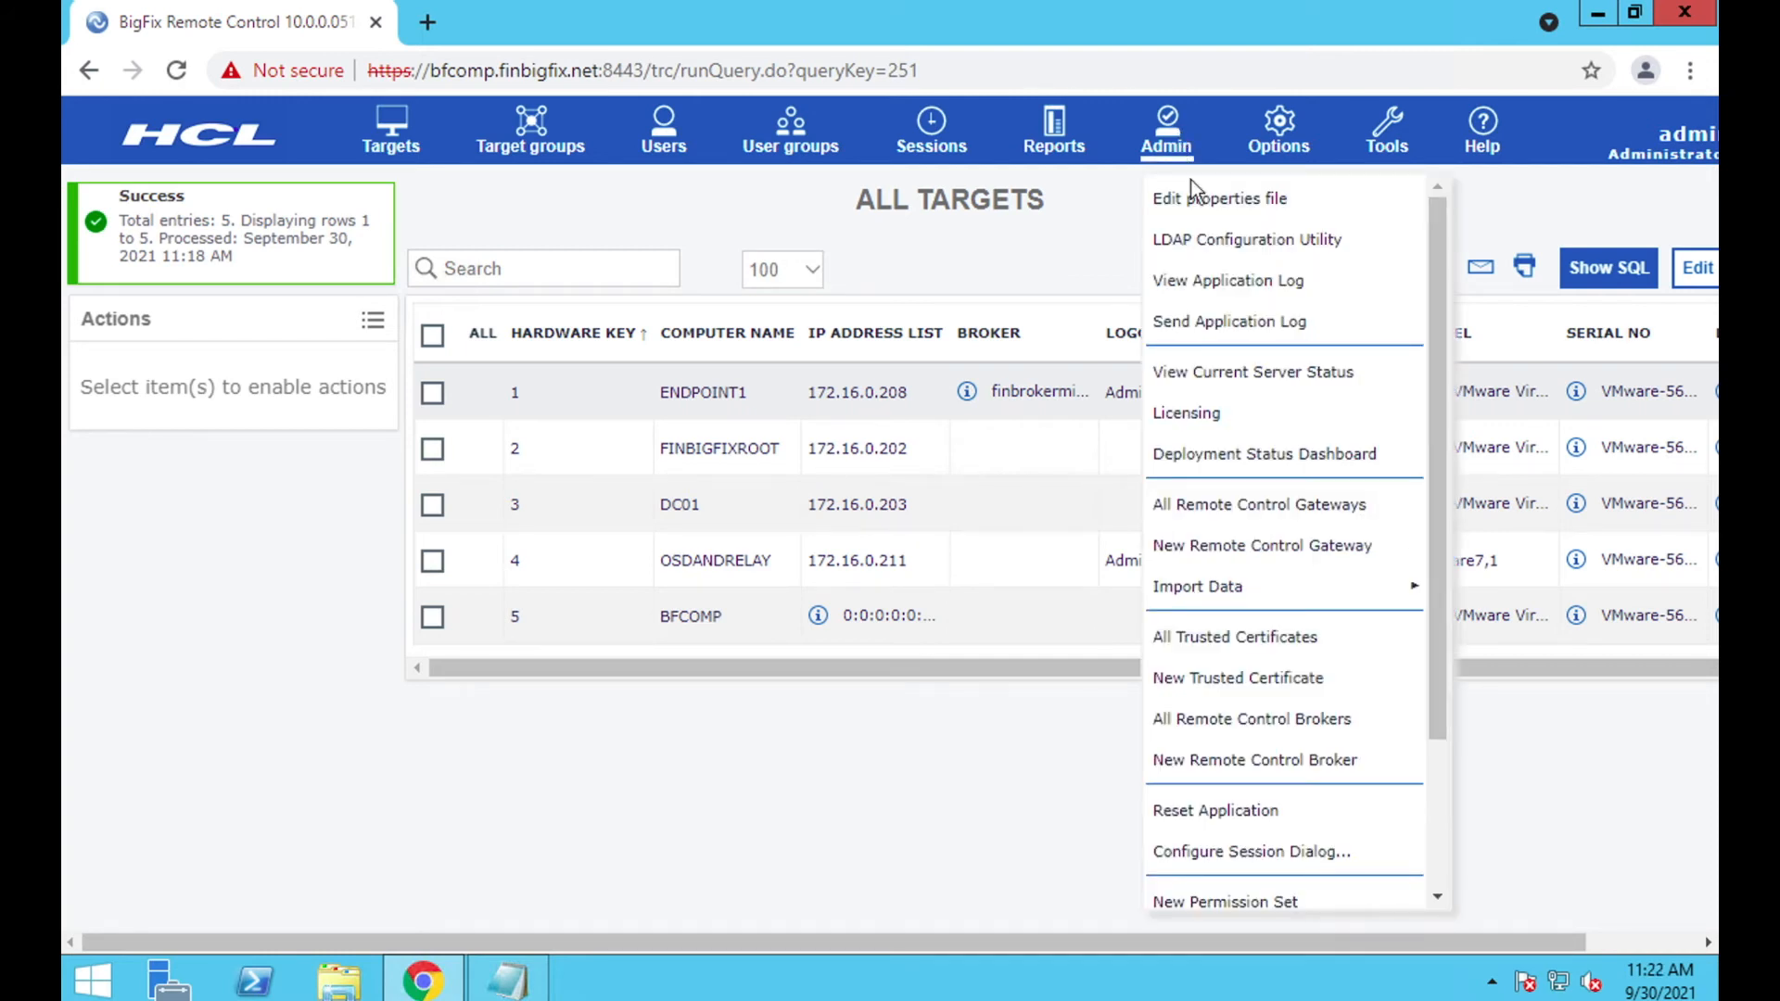
left_click(1207, 215)
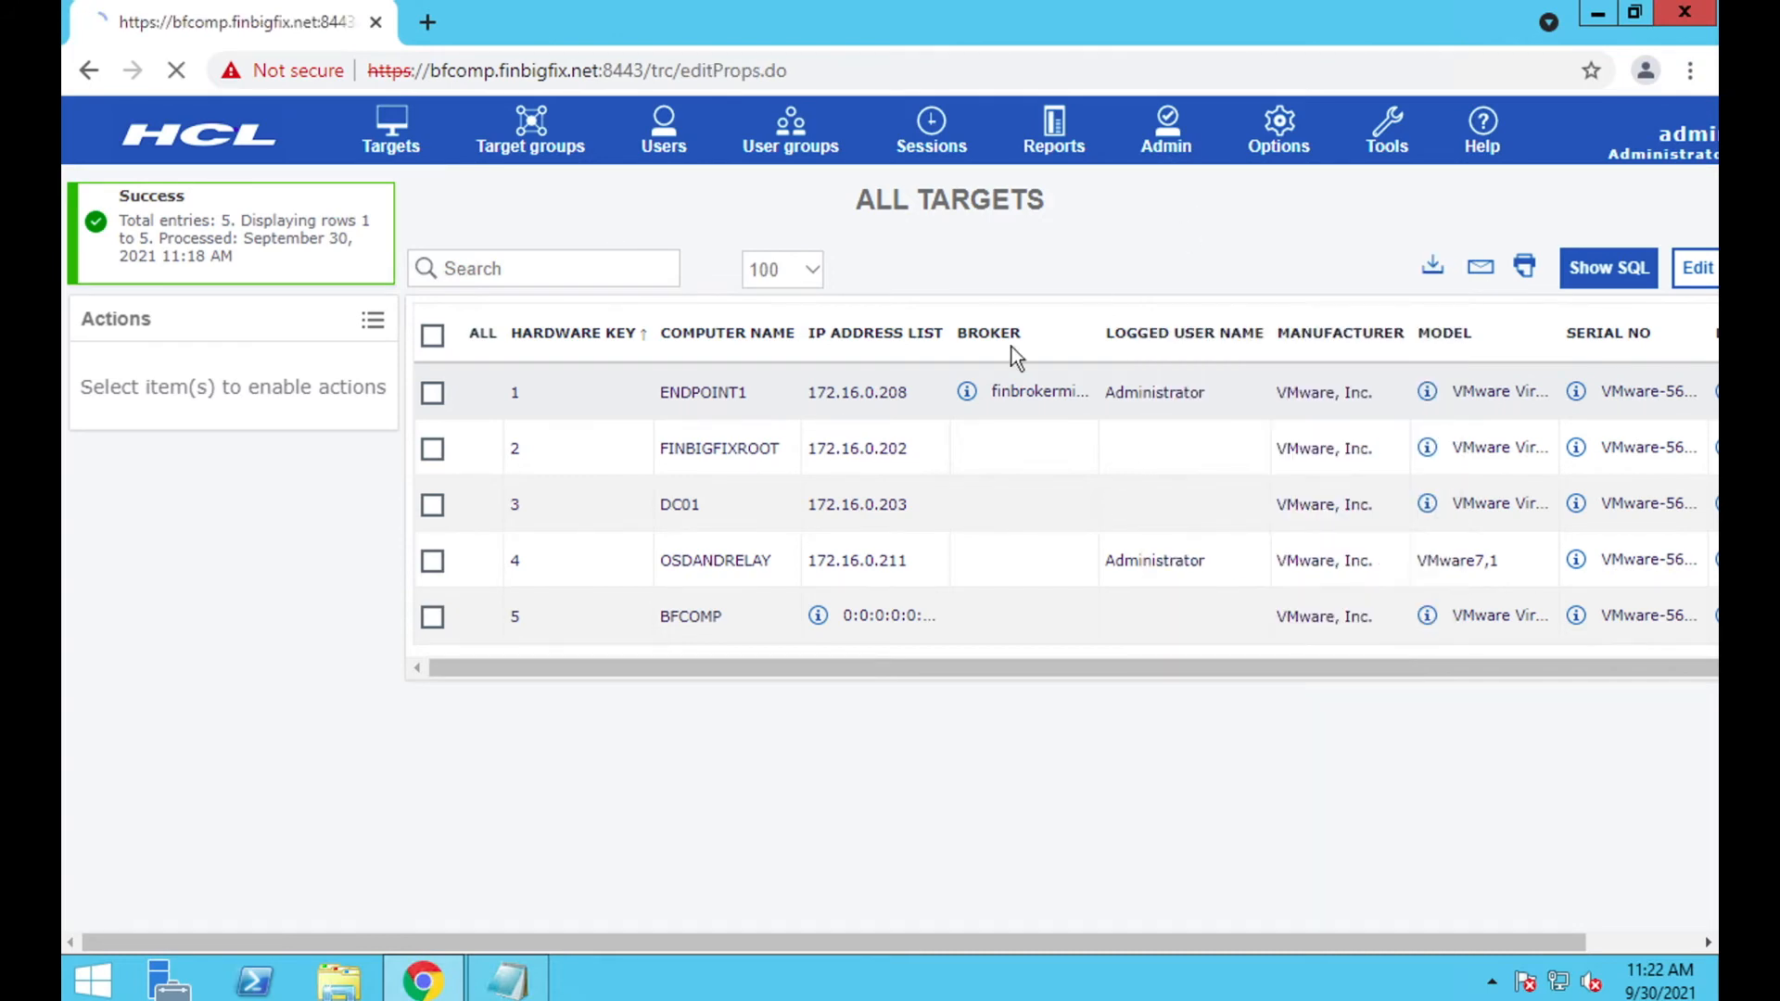
left_click(374, 334)
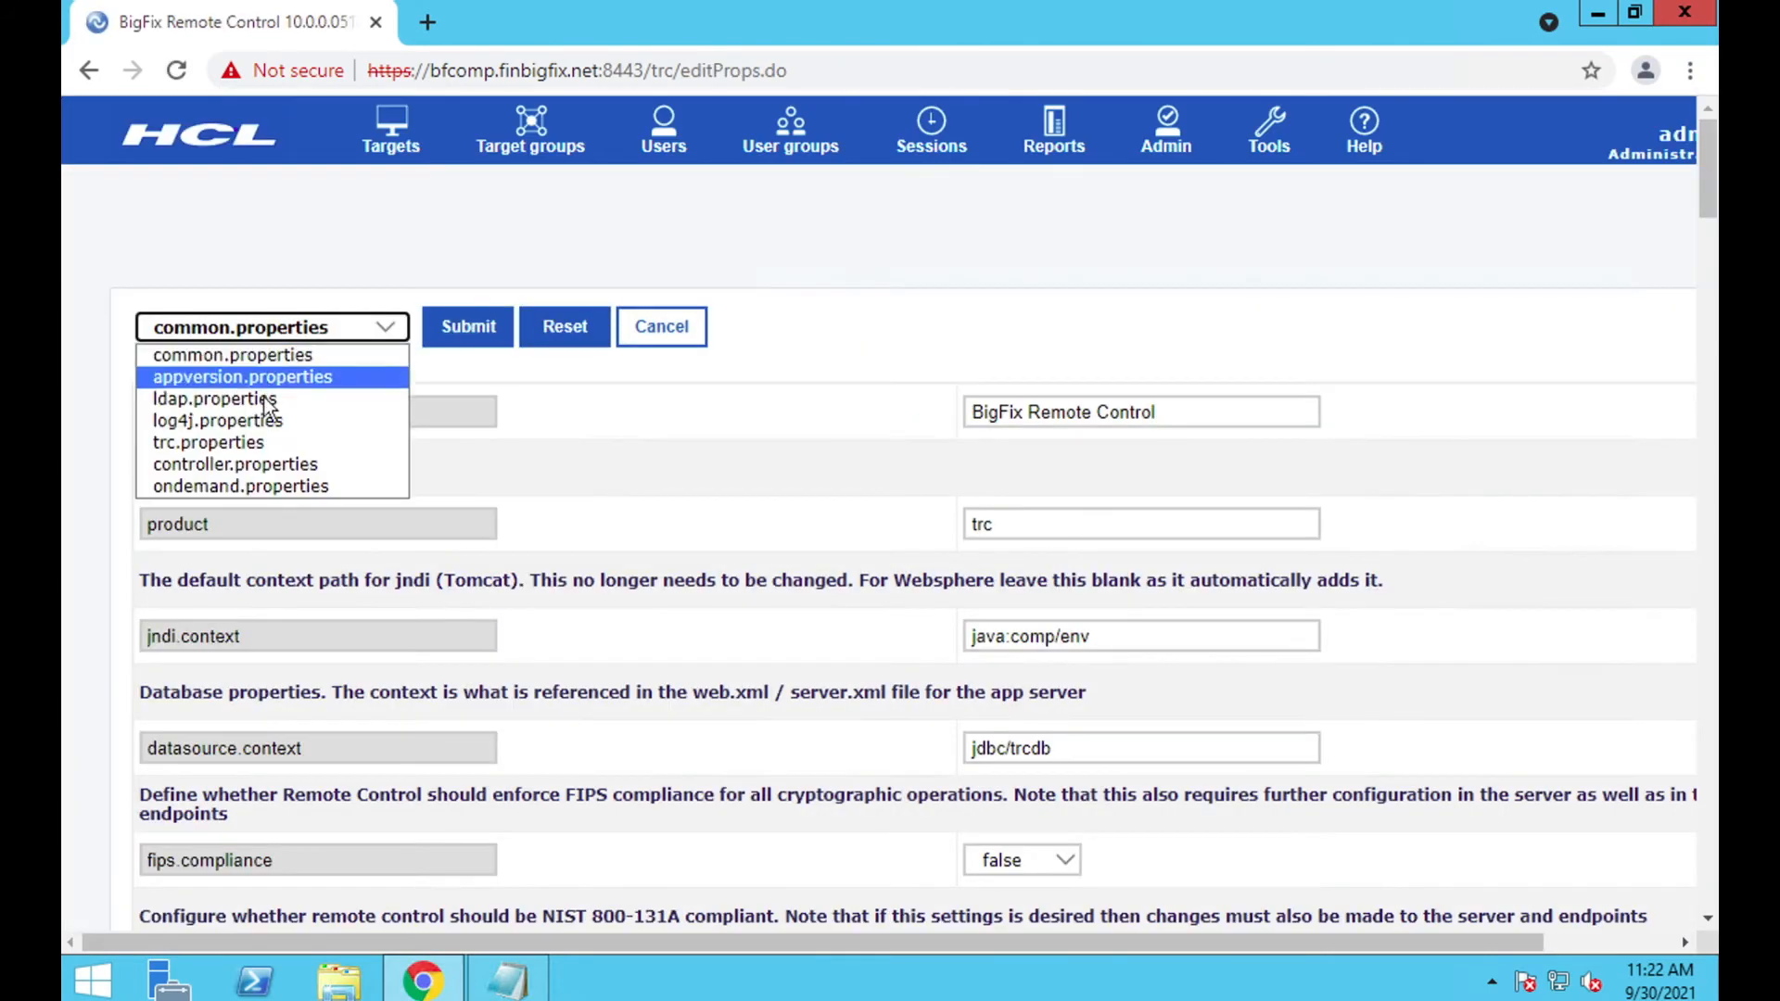
left_click(287, 443)
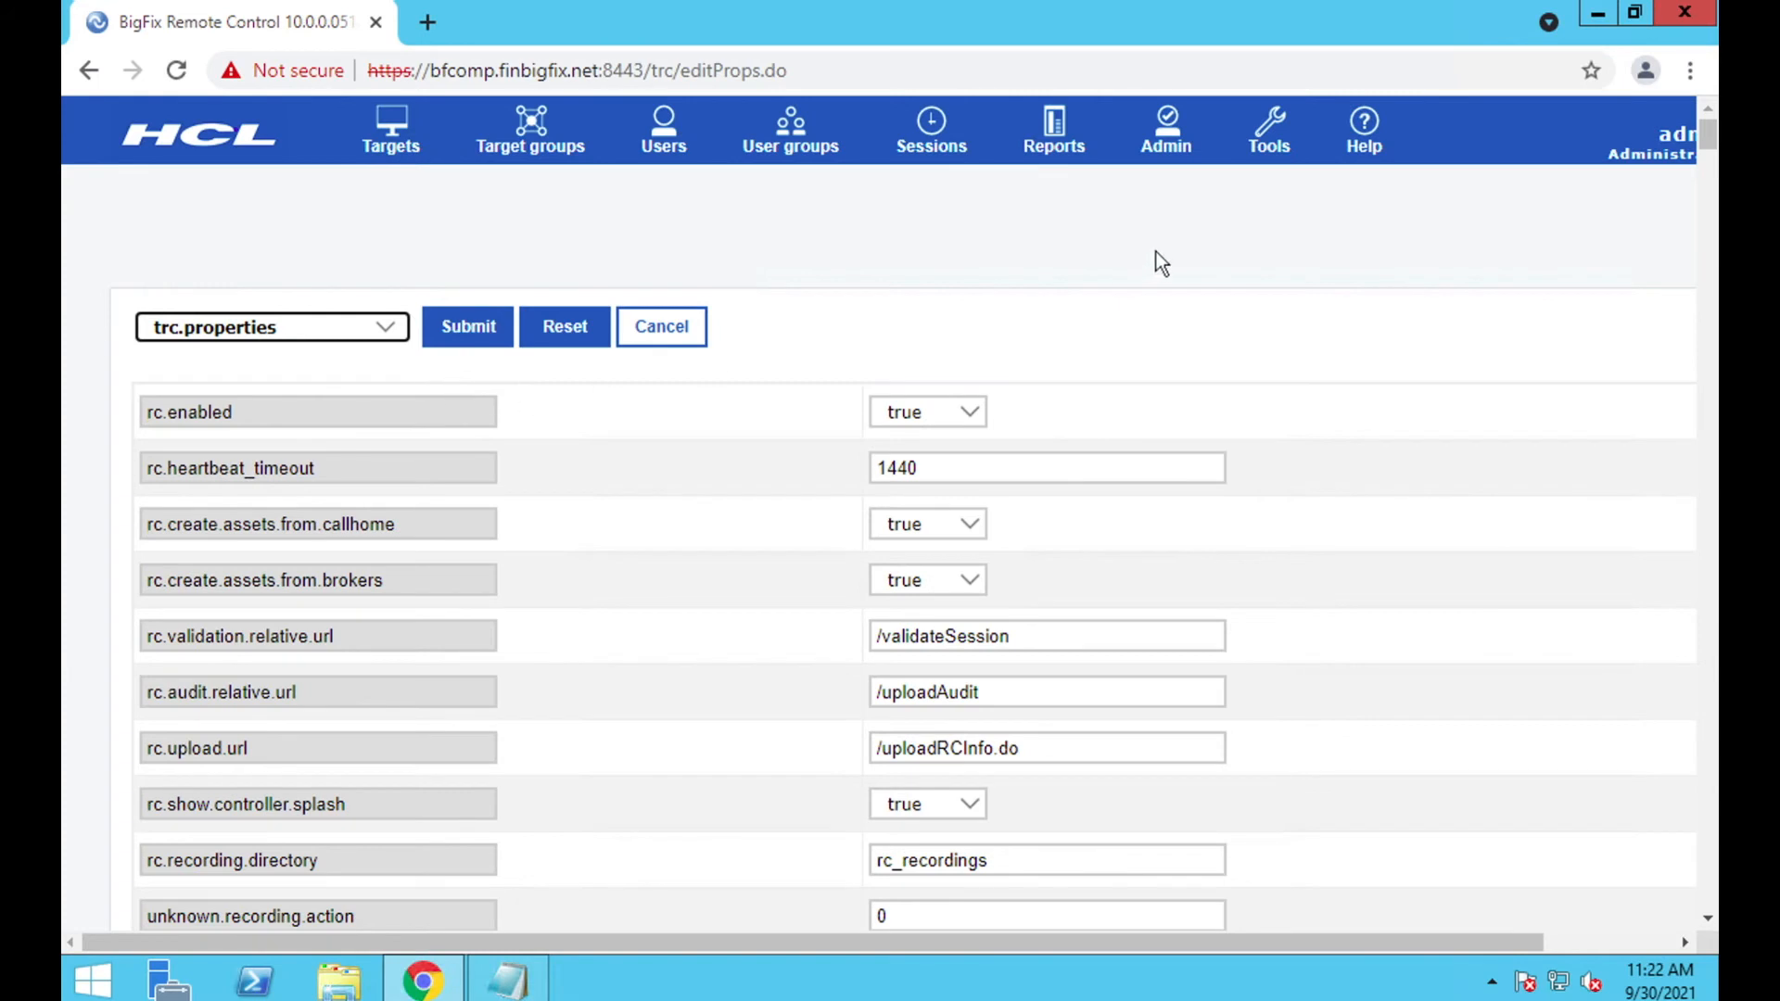
Search trc.properties for "unattended" and review the Unattended Target support, security, two-factor and log settings
key("ctrl+f")
type("unatte")
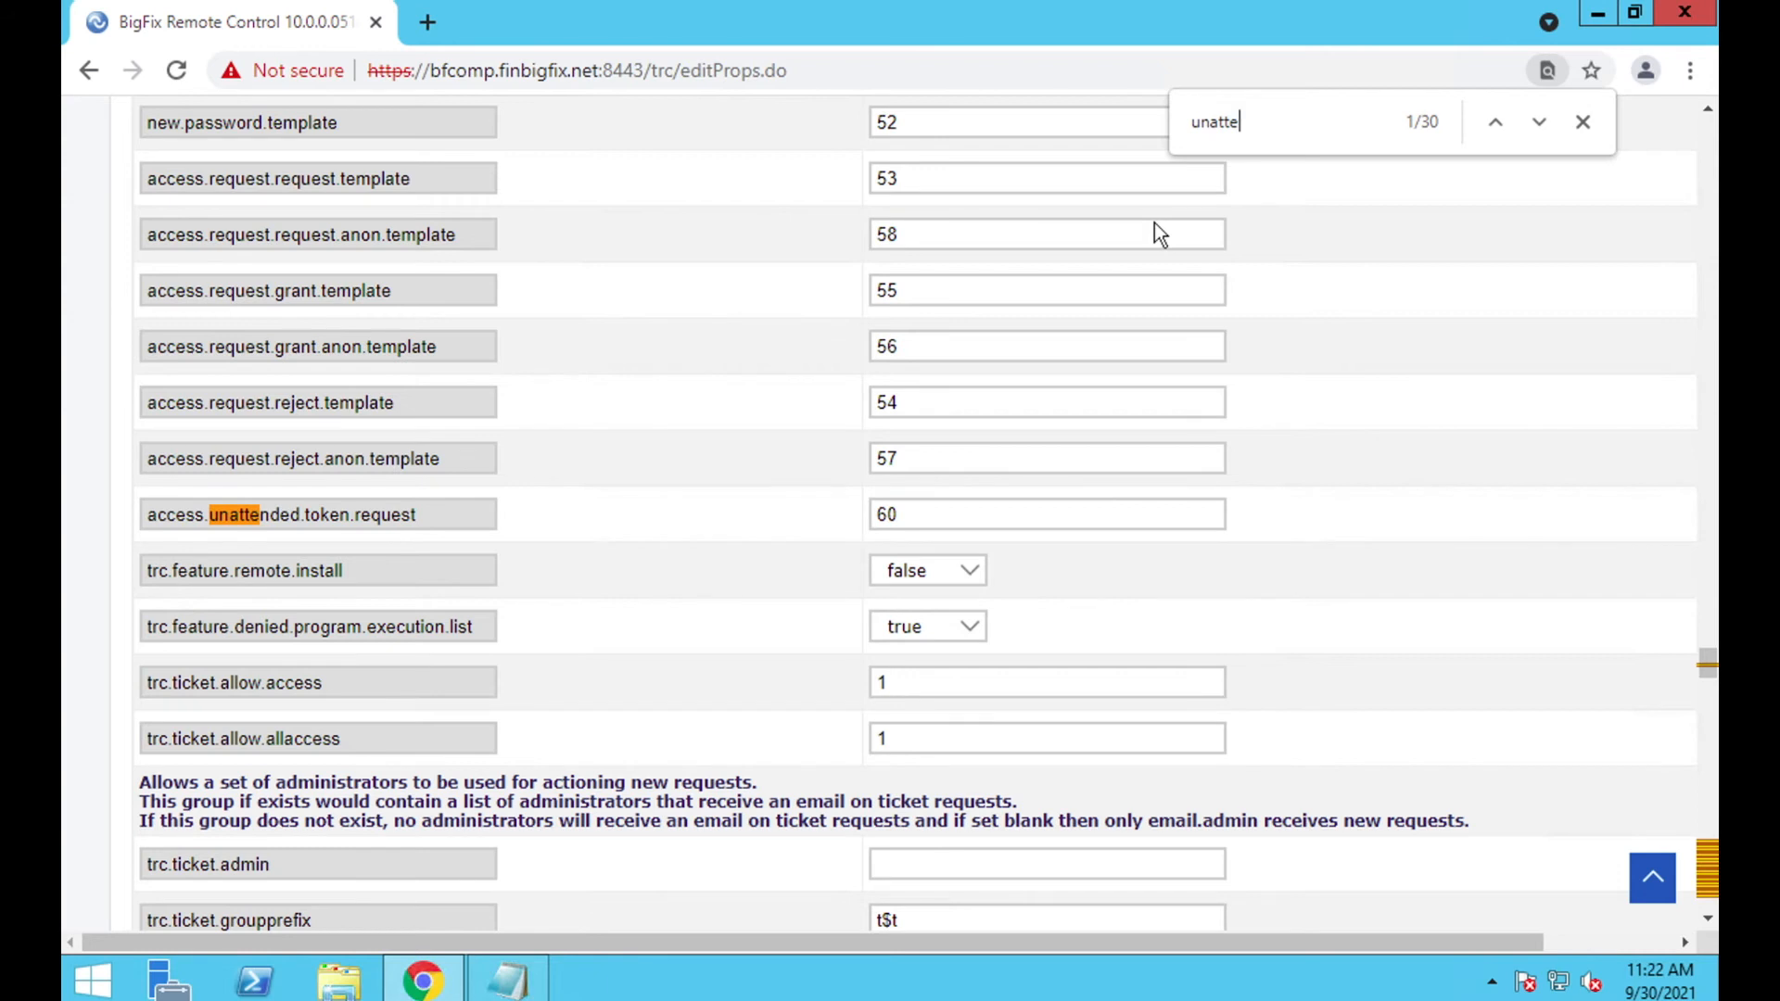
type("nded")
left_click(1535, 121)
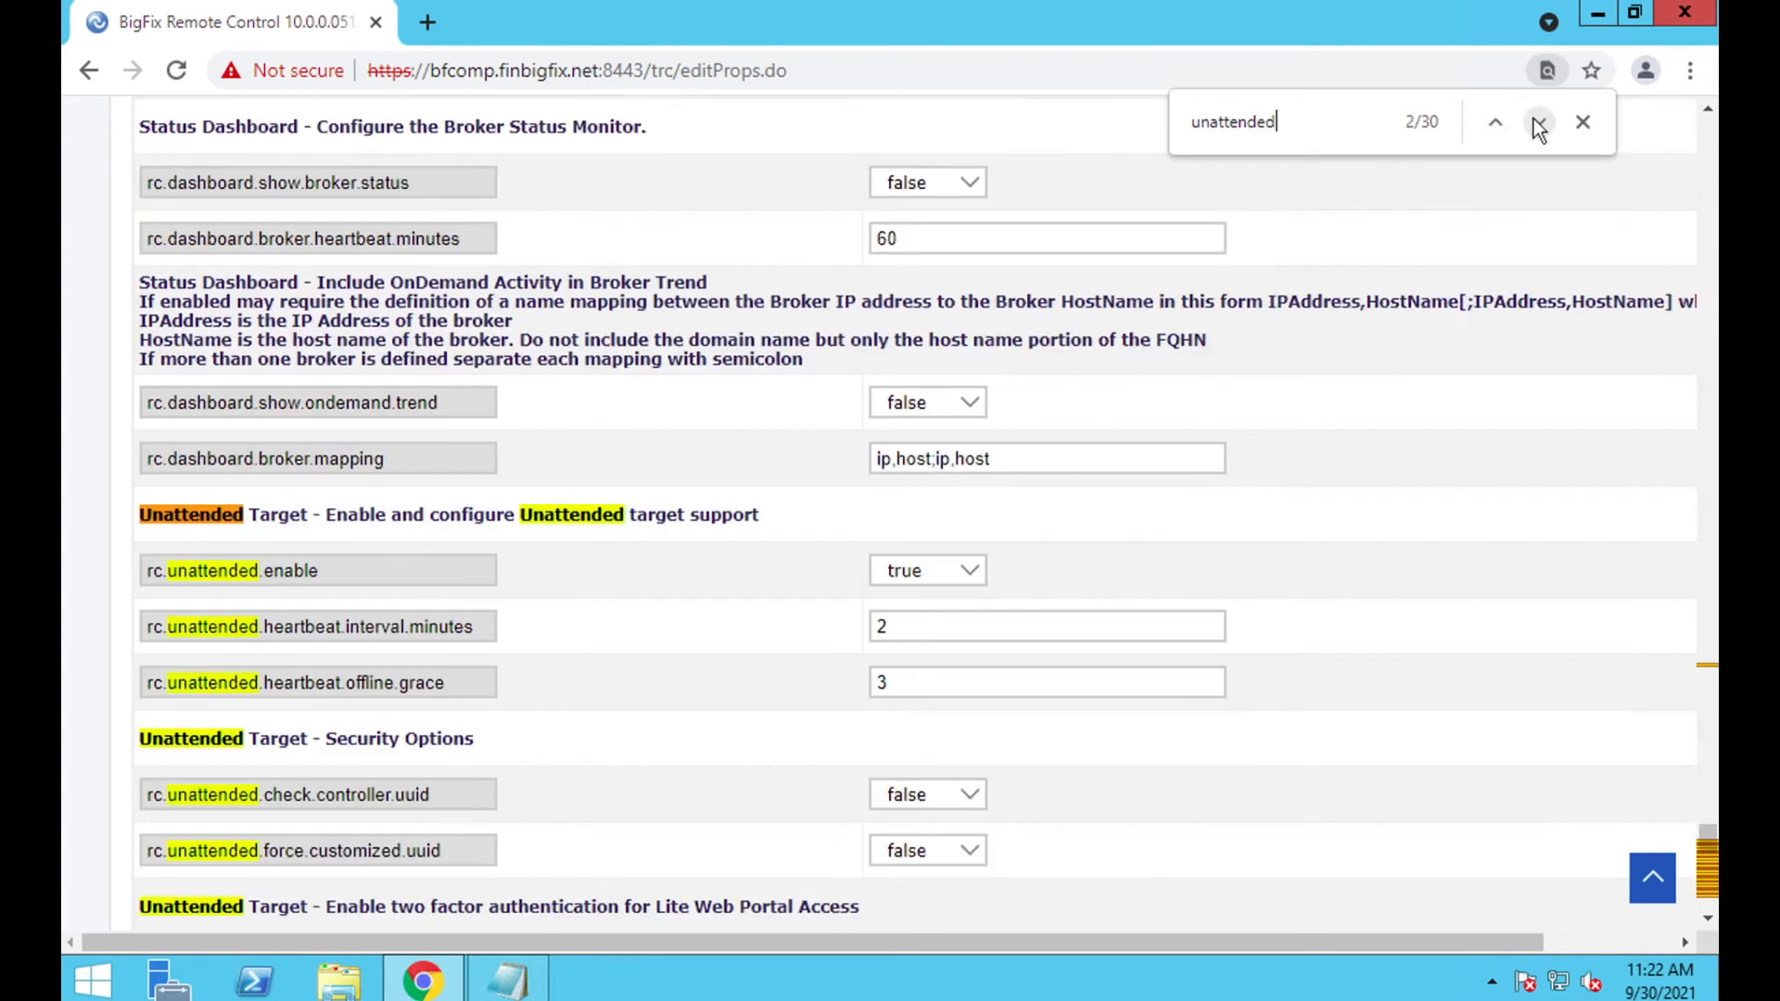
scroll(831, 537, "down", 3)
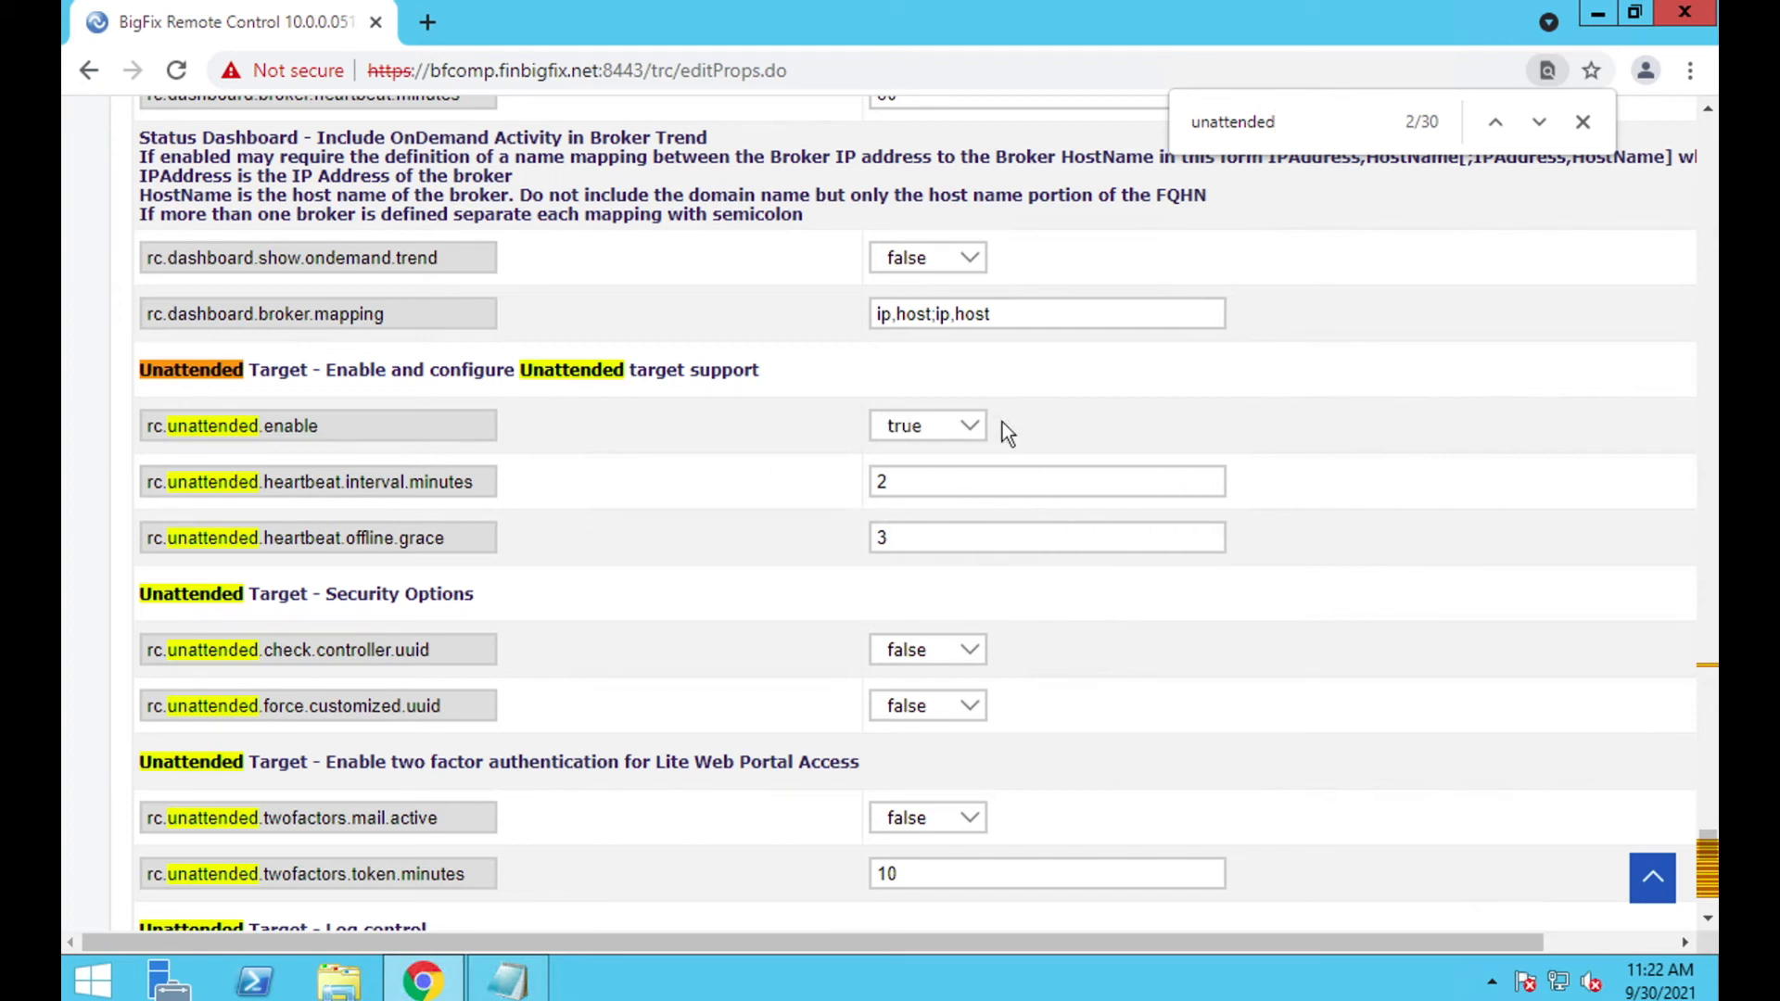
scroll(1002, 445, "down", 3)
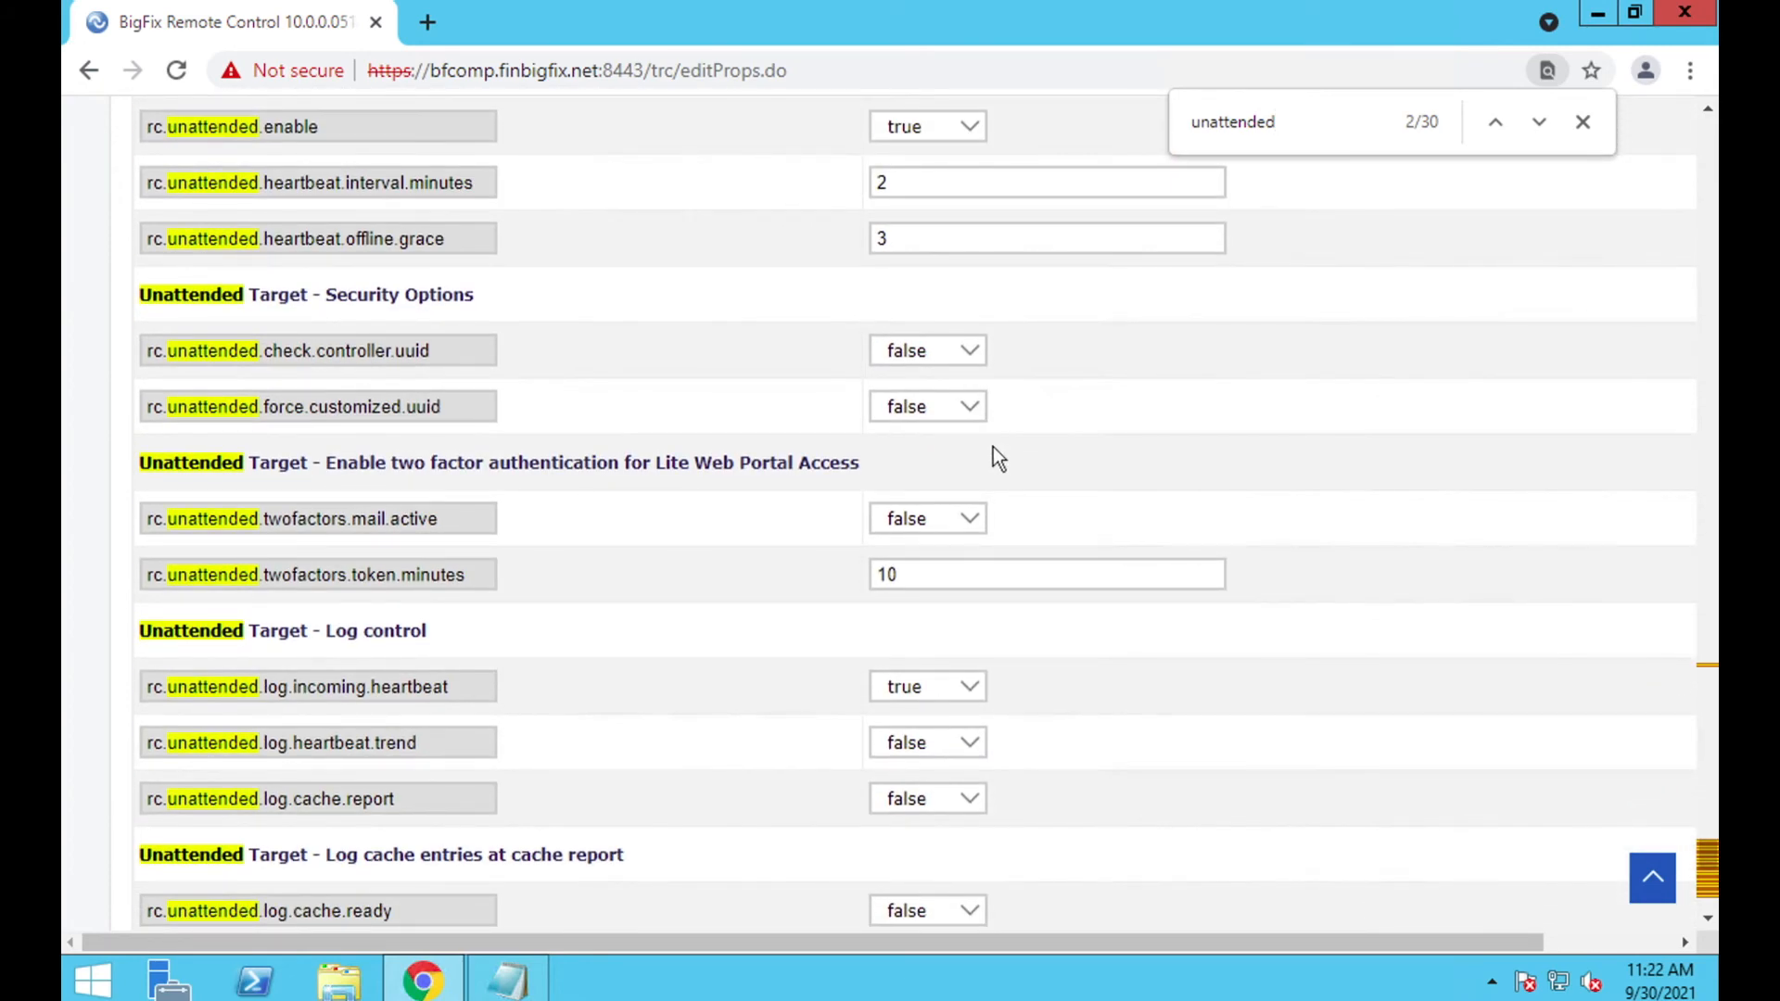
scroll(993, 446, "down", 1)
scroll(993, 447, "down", 2)
scroll(992, 447, "up", 1)
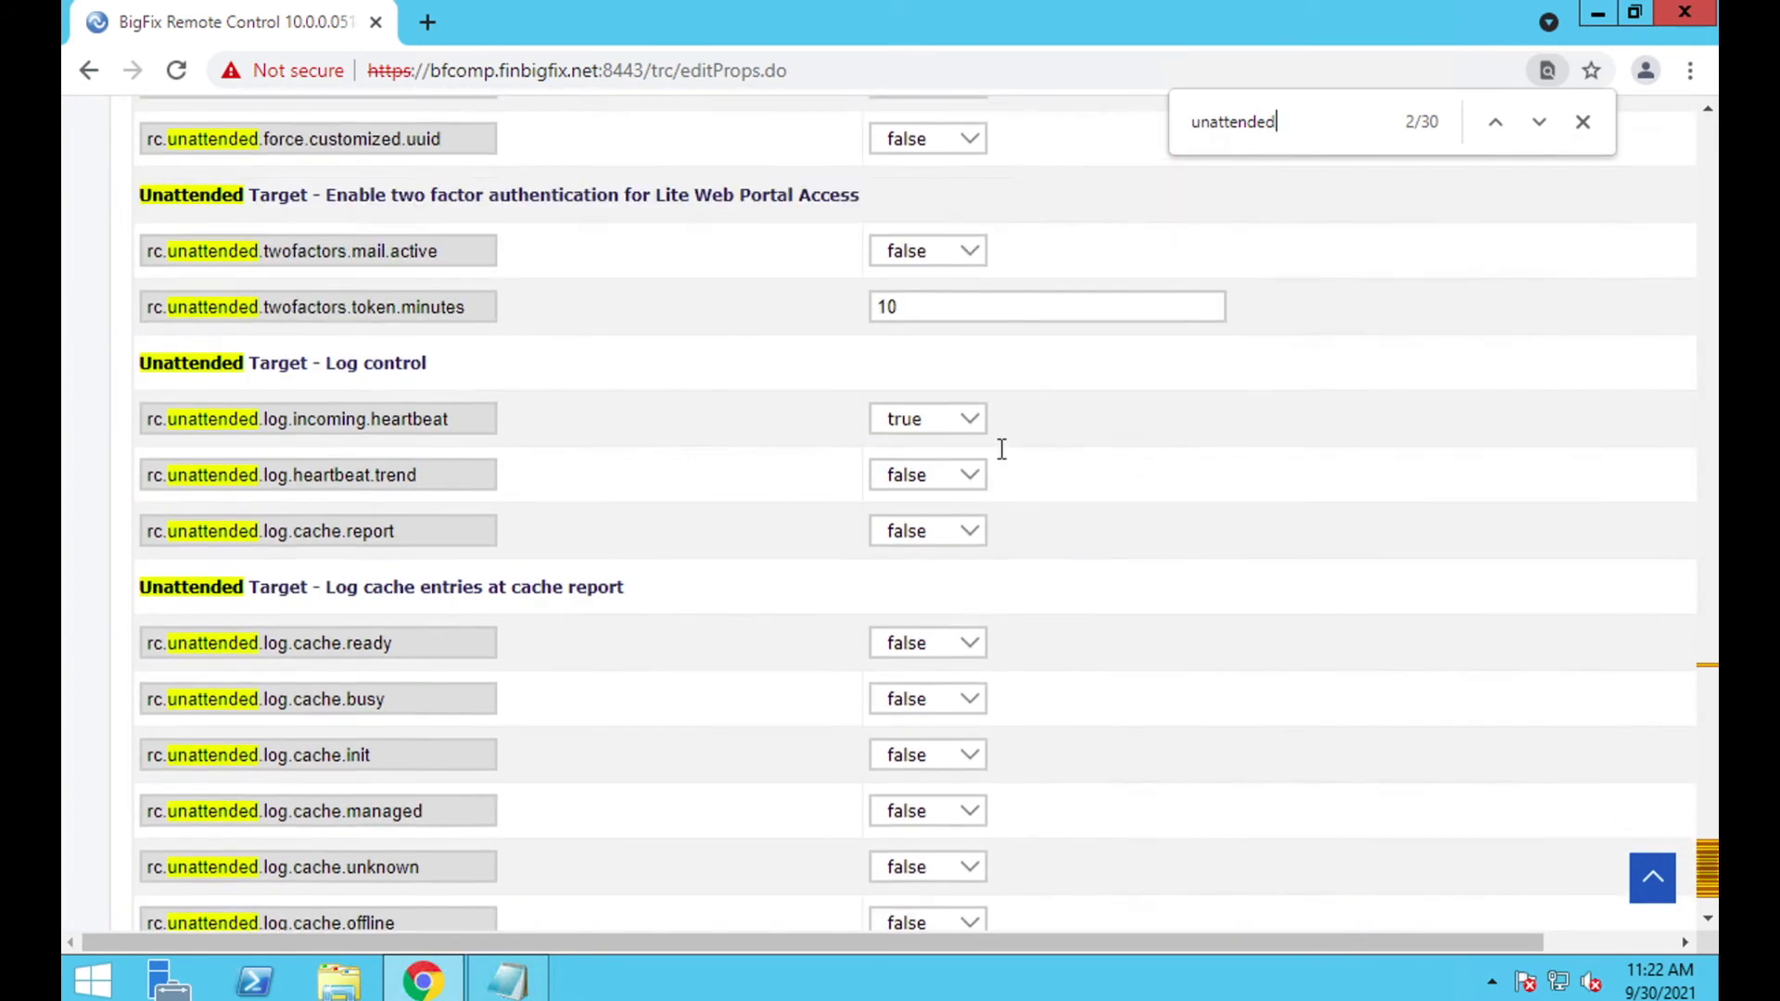
scroll(997, 448, "down", 10)
Close the text search and return to the All Targets home page without submitting any property changes
scroll(1001, 449, "up", 20)
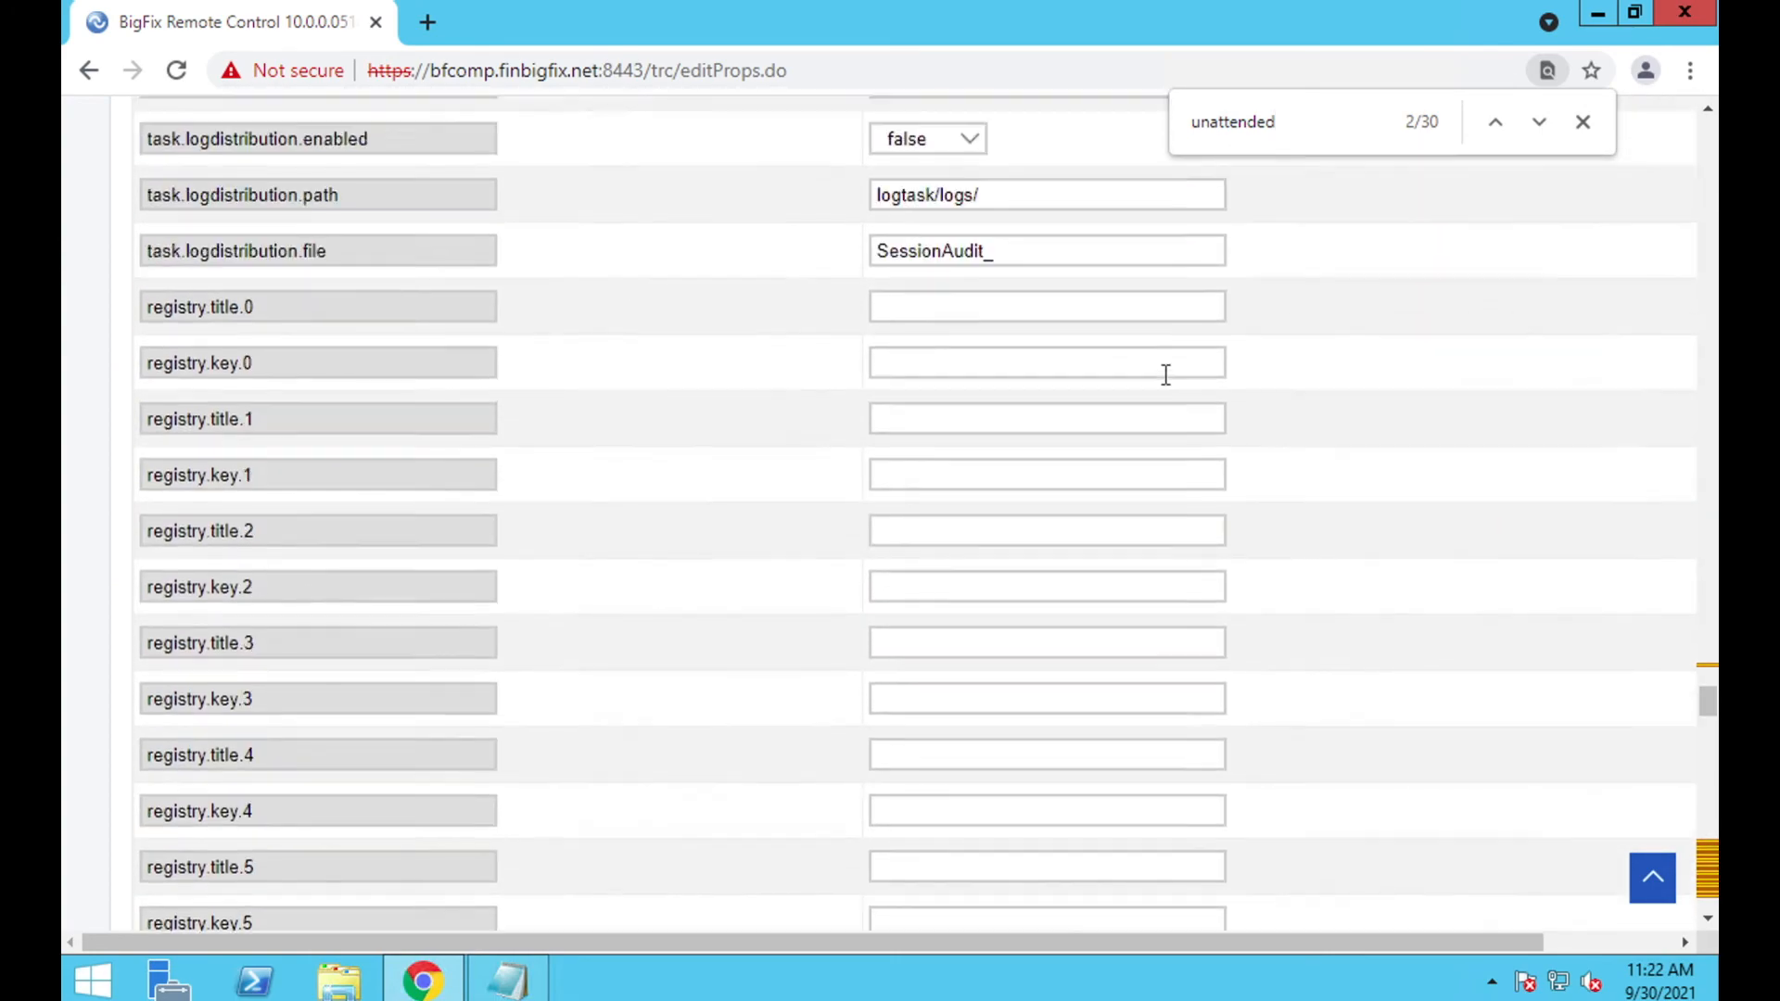
scroll(1166, 375, "up", 5)
left_click(1582, 121)
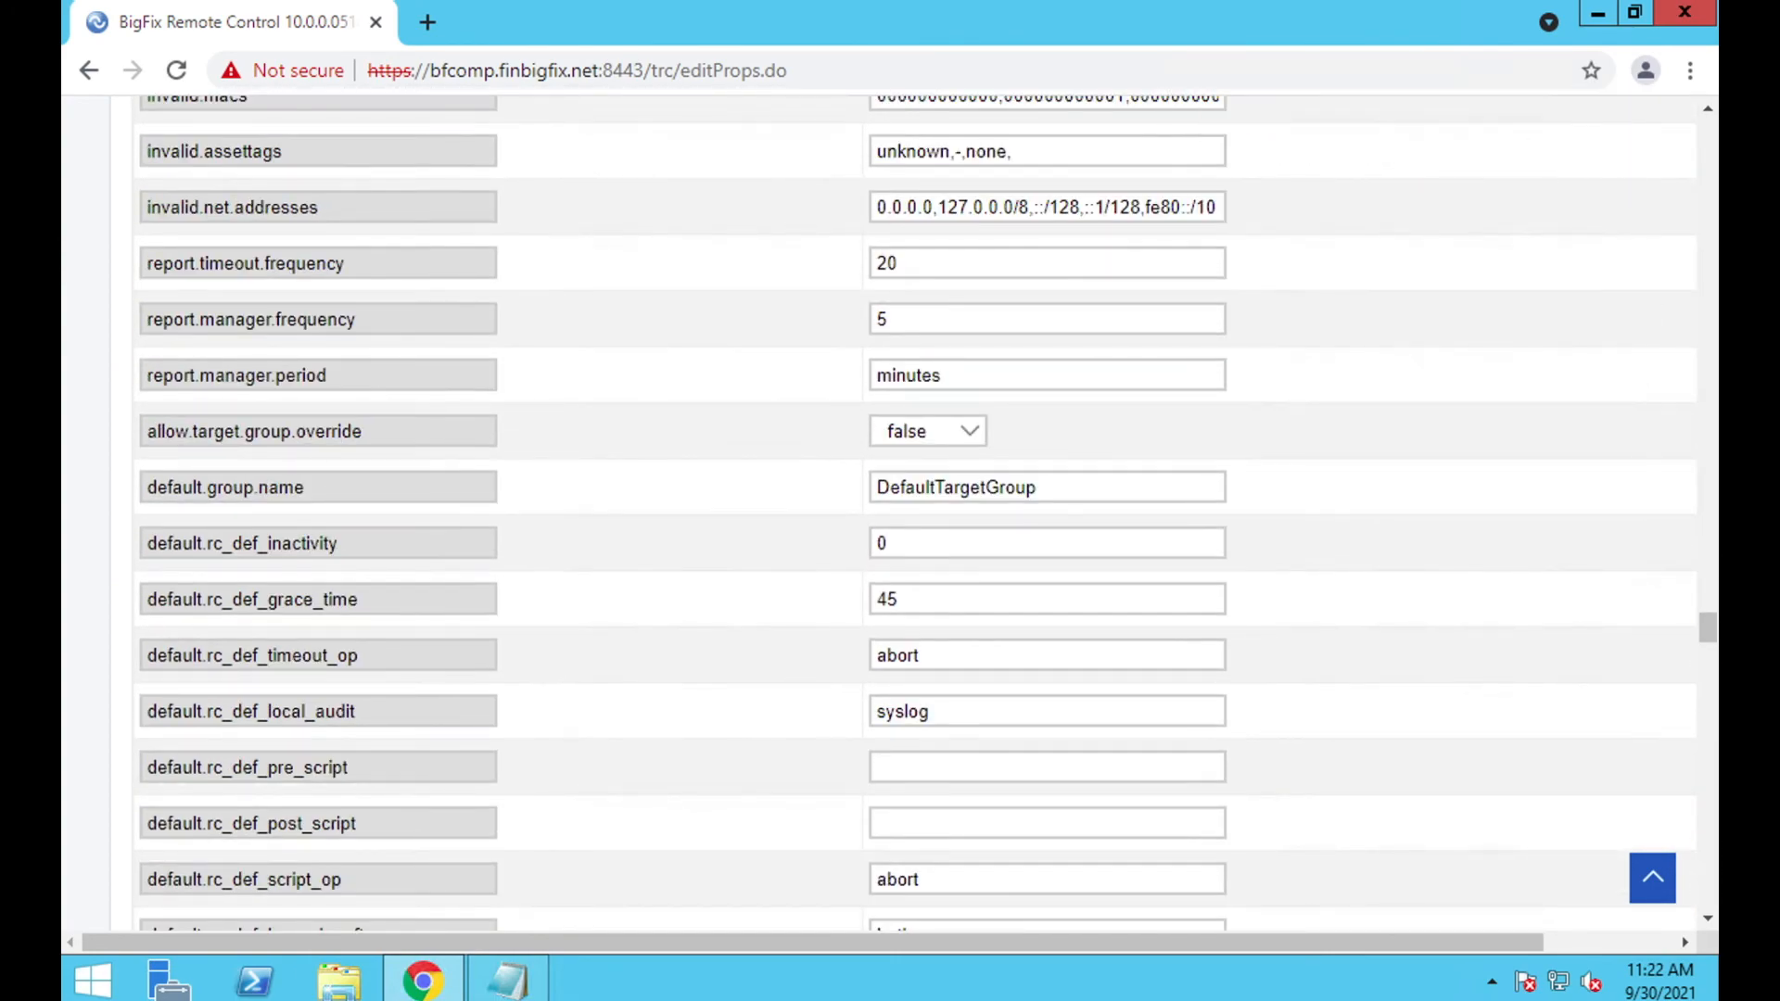
left_click_drag(1710, 635, 1685, 131)
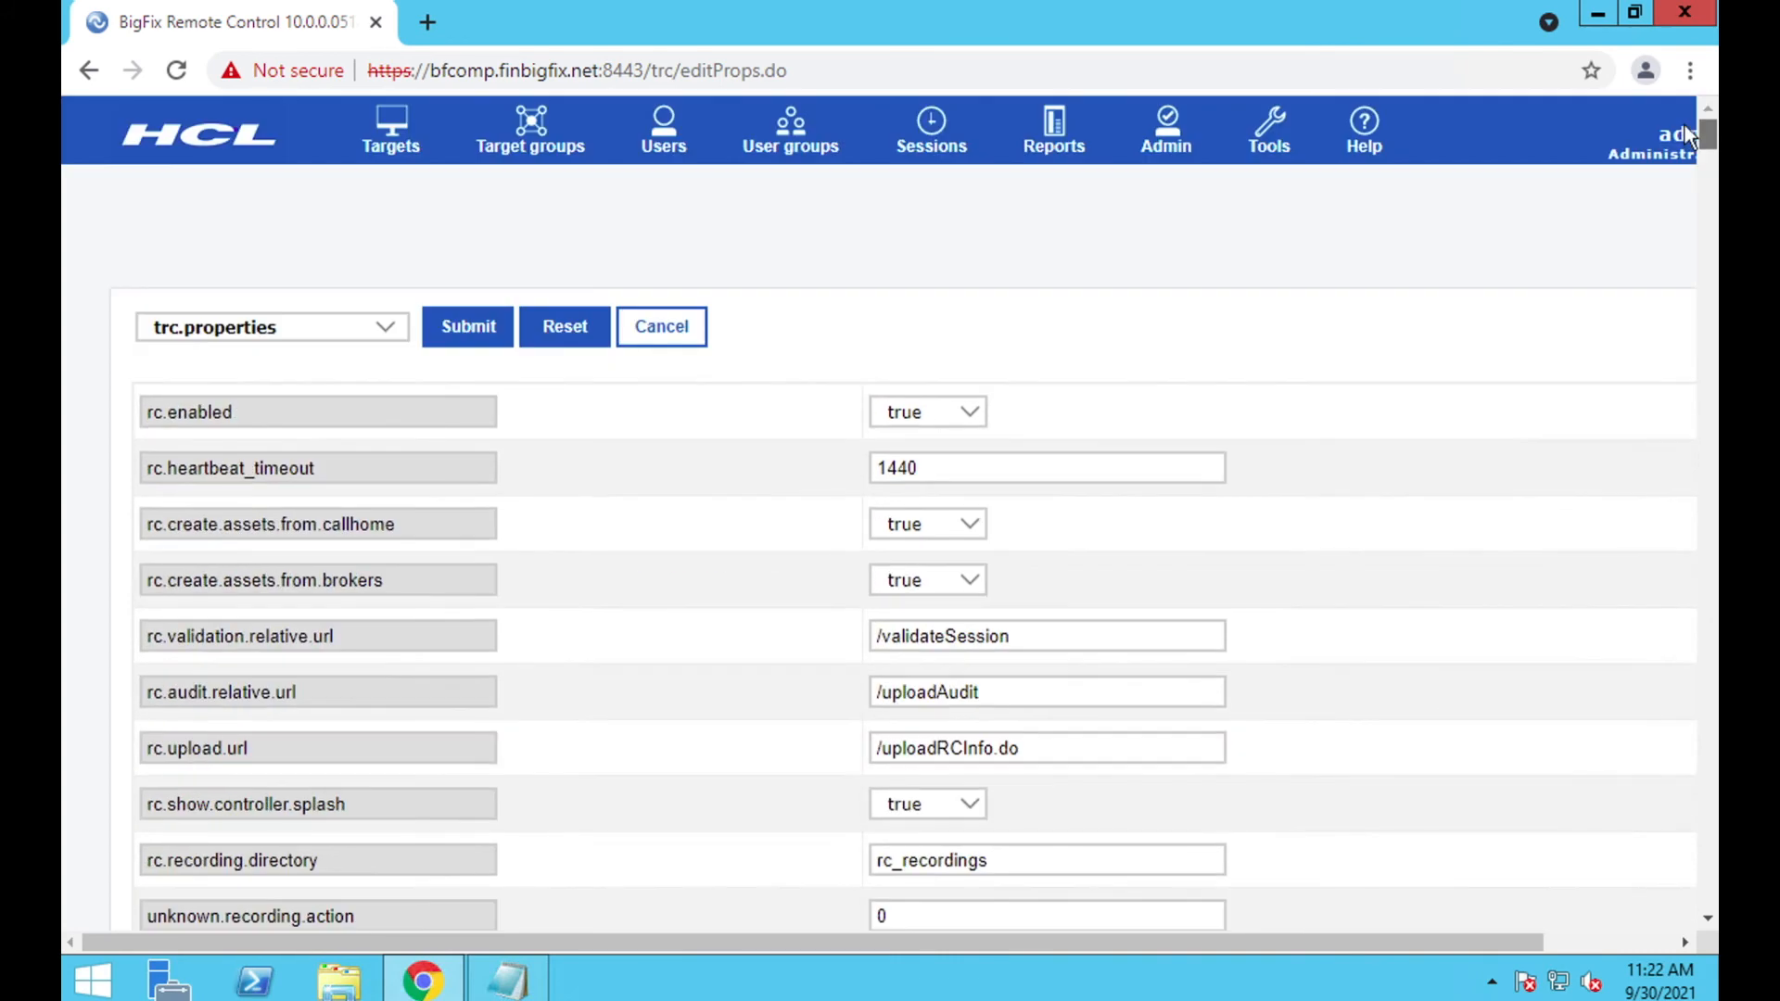
left_click(317, 122)
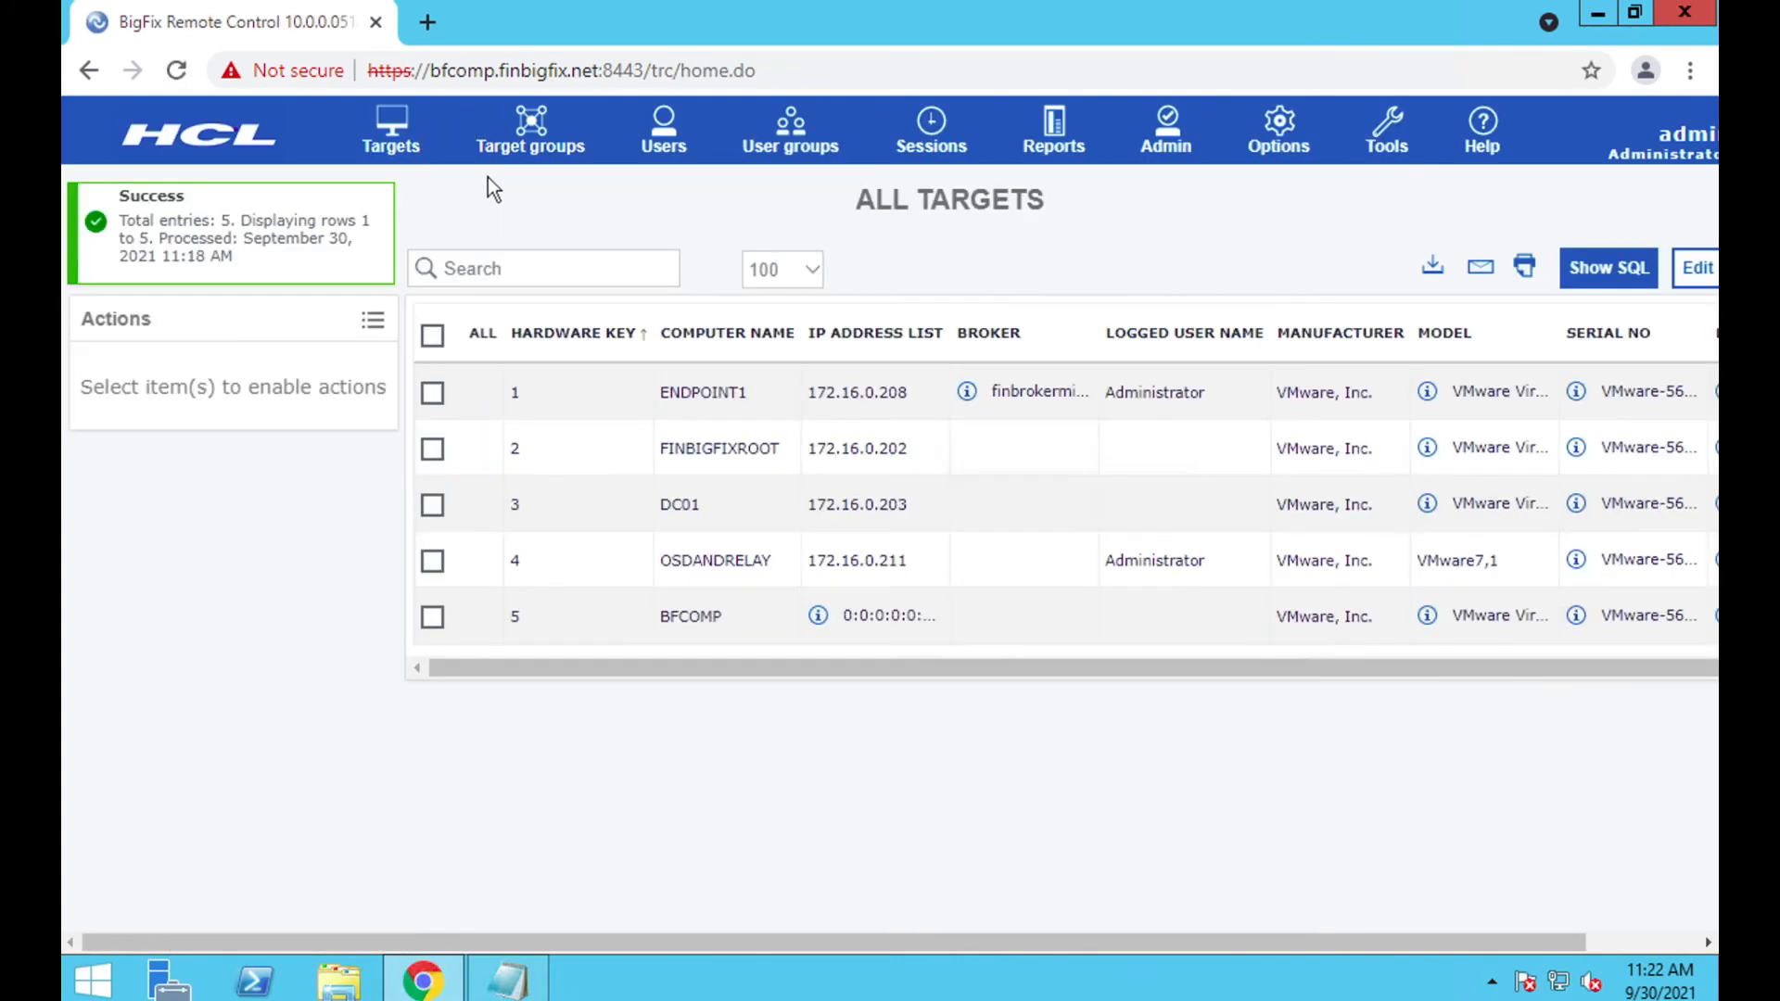
Start an unattended session from its downloaded .trcjws file and connect to target ENDPOINT1
mouse_move(375, 118)
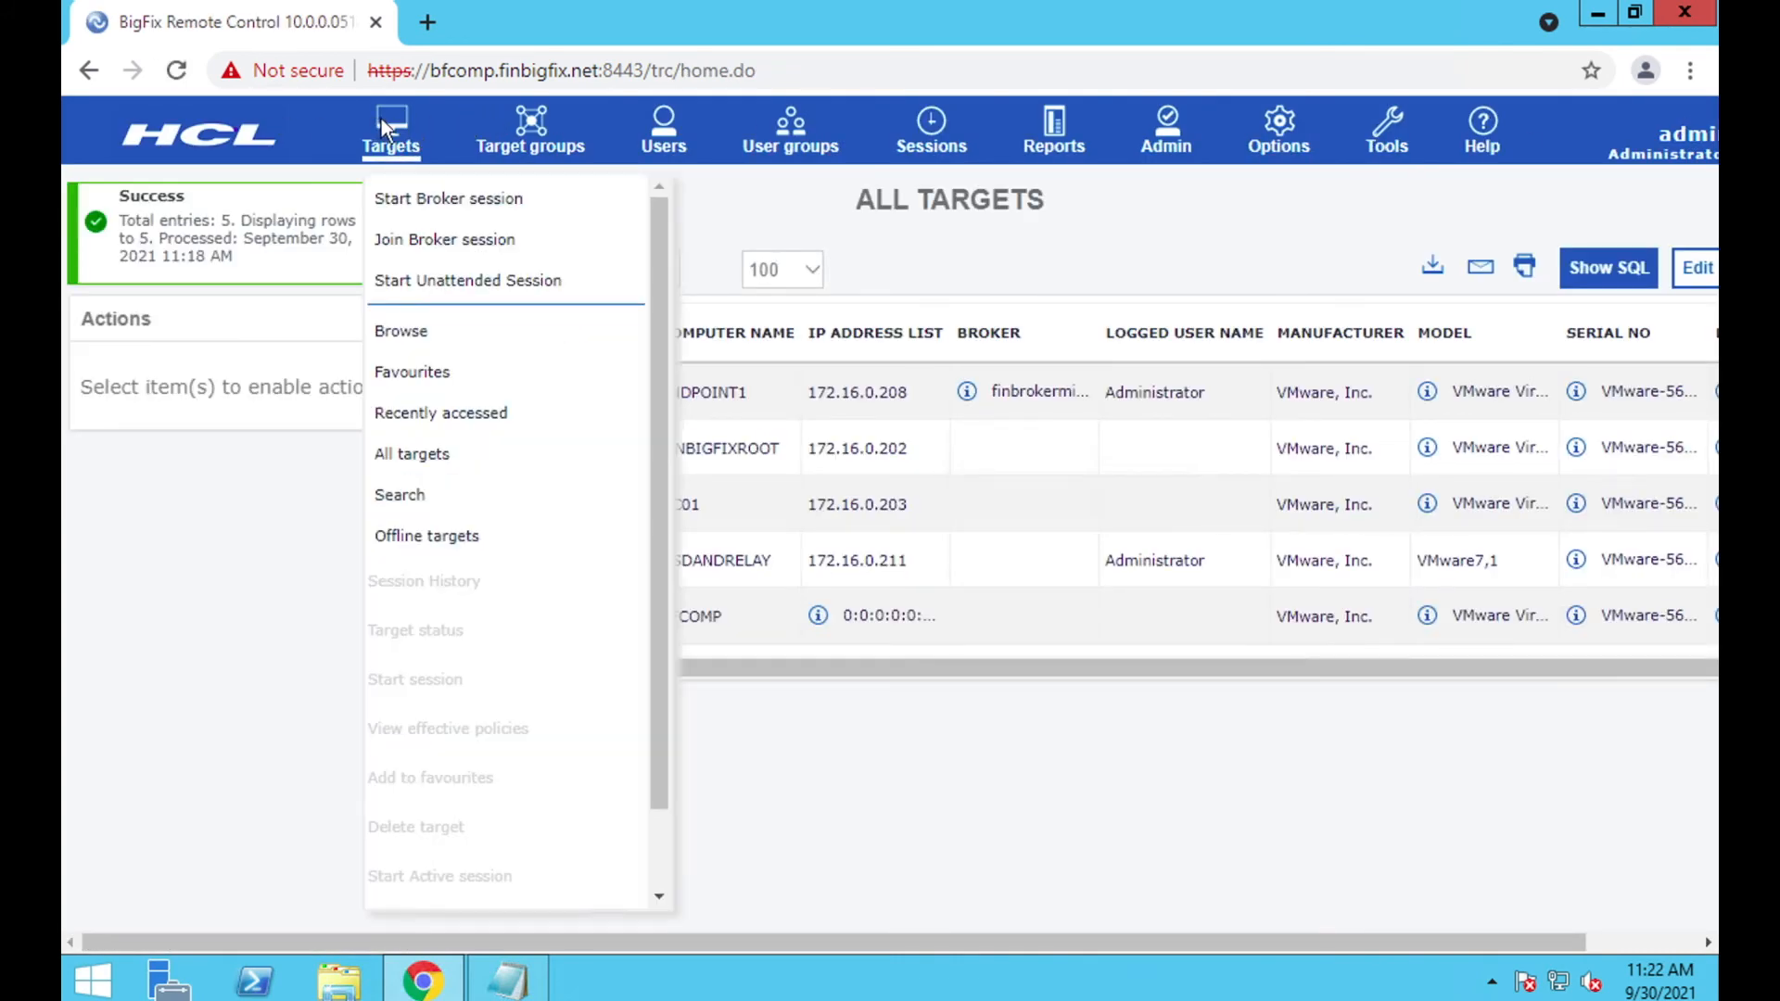
left_click(453, 280)
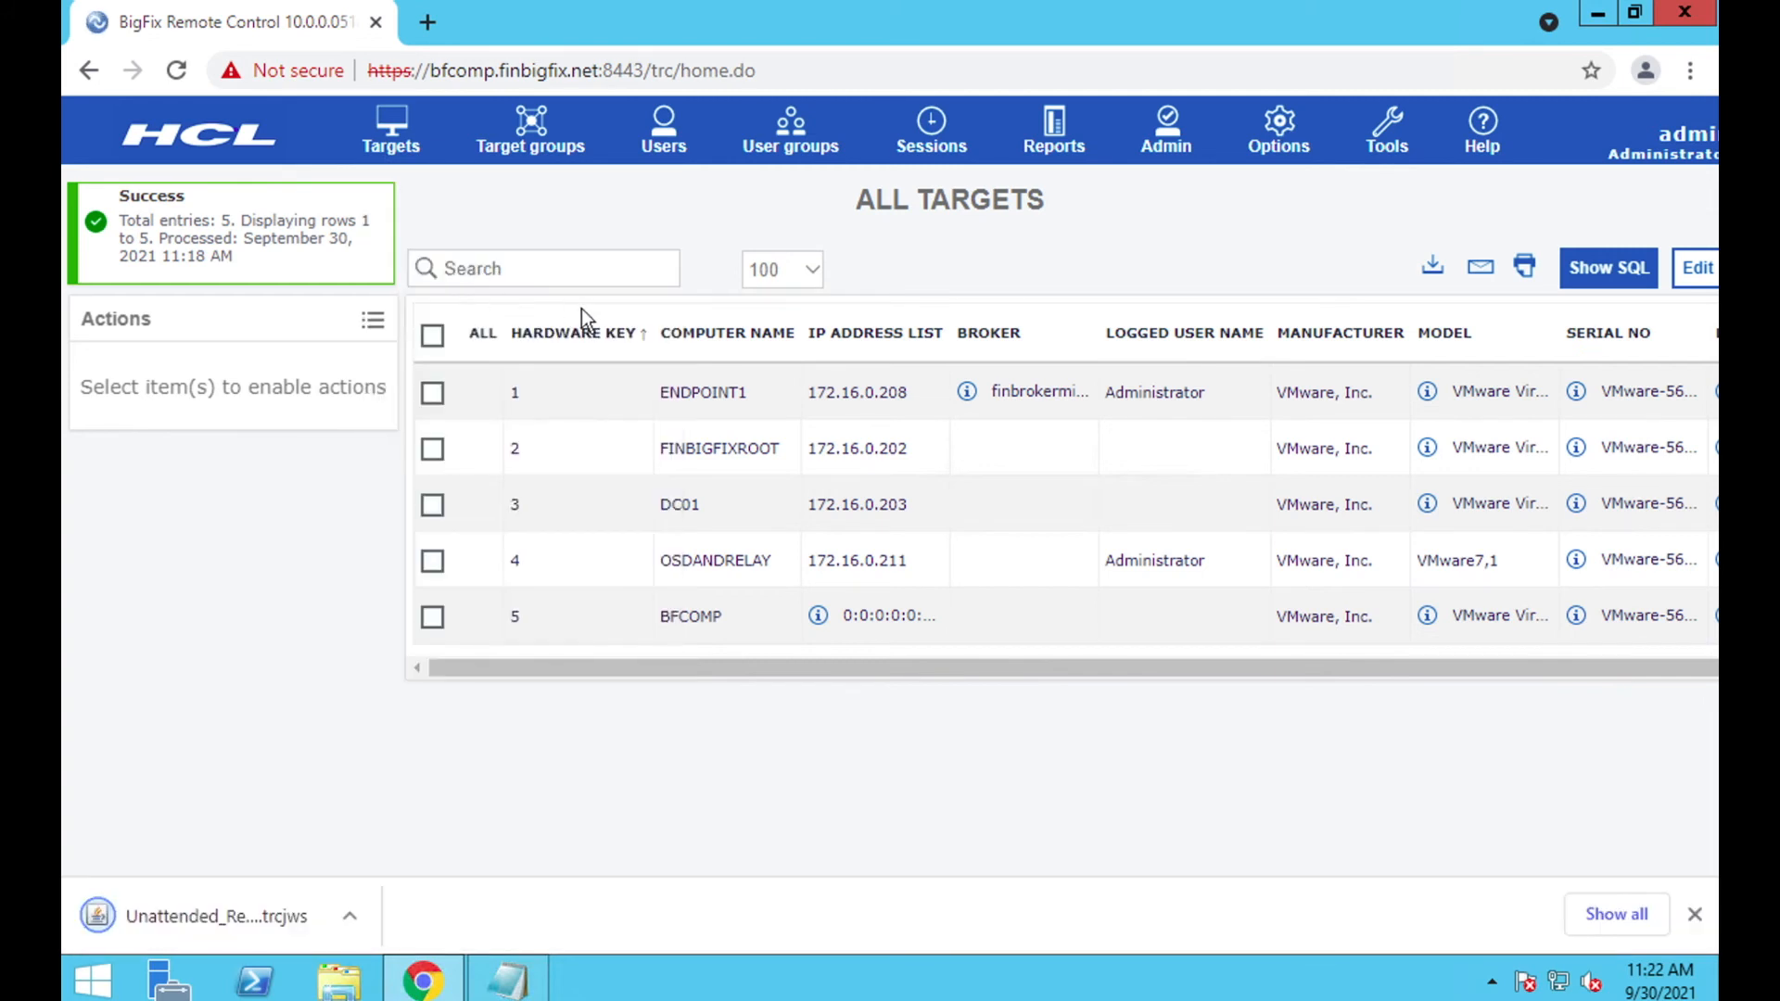
left_click(163, 920)
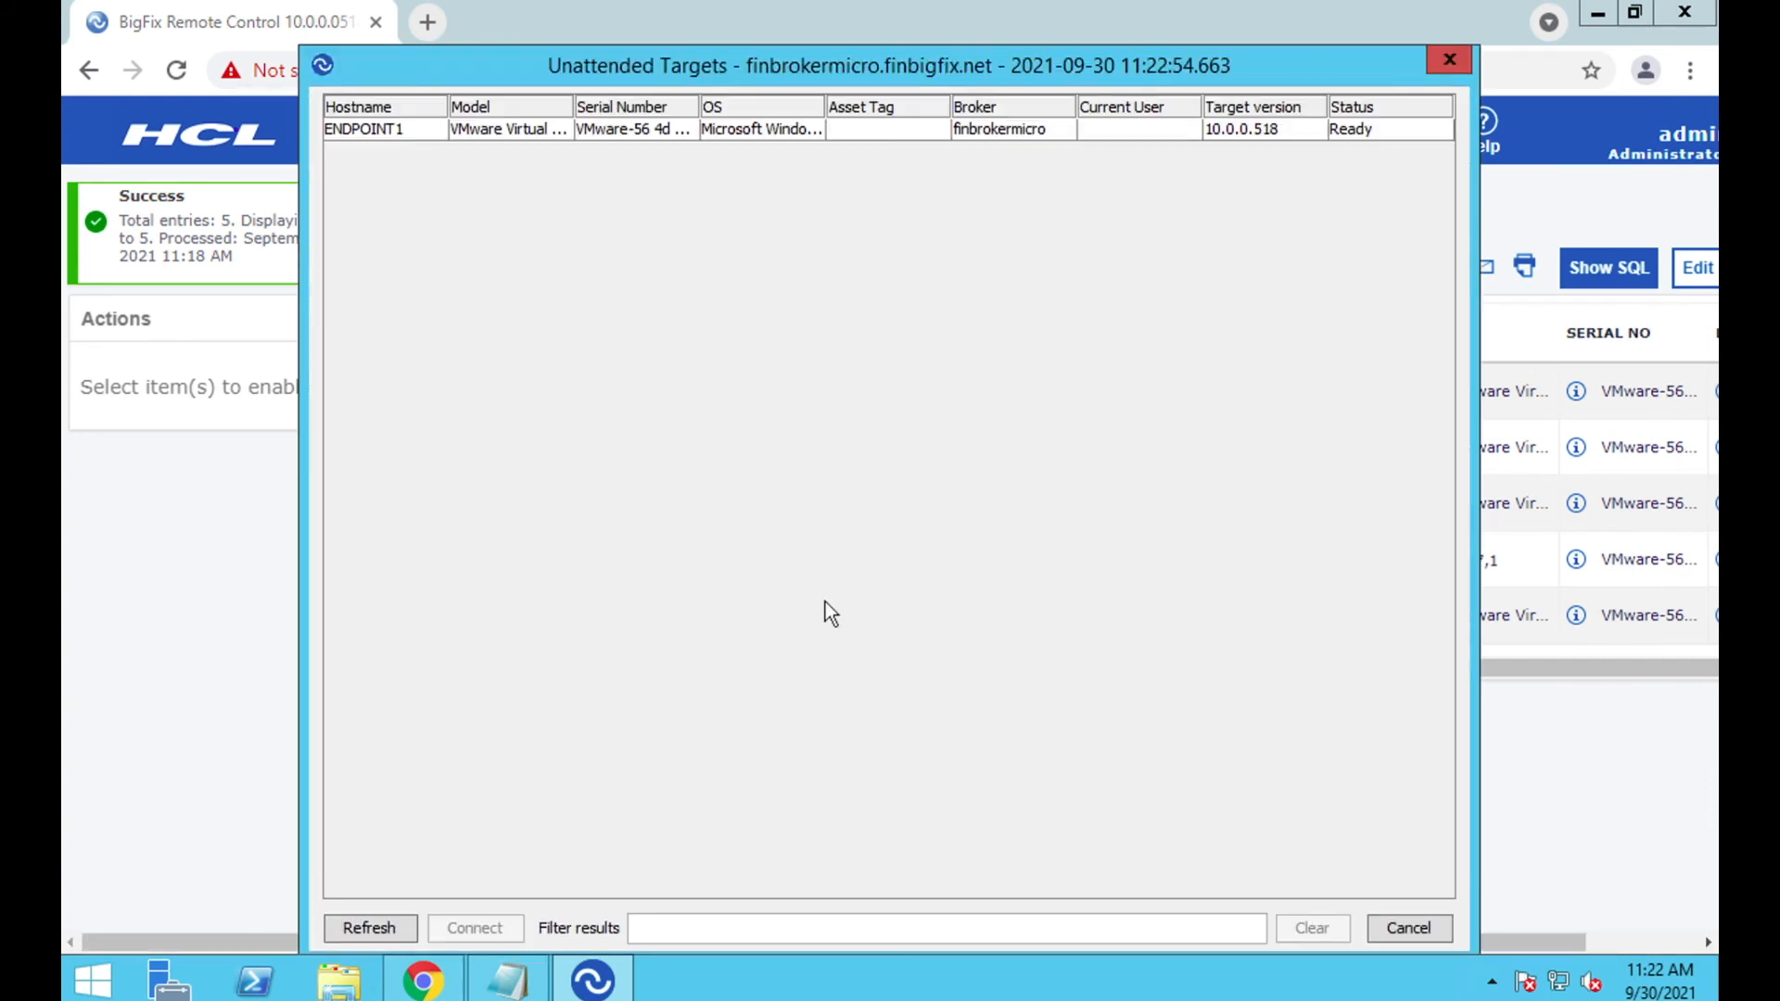
left_click(664, 142)
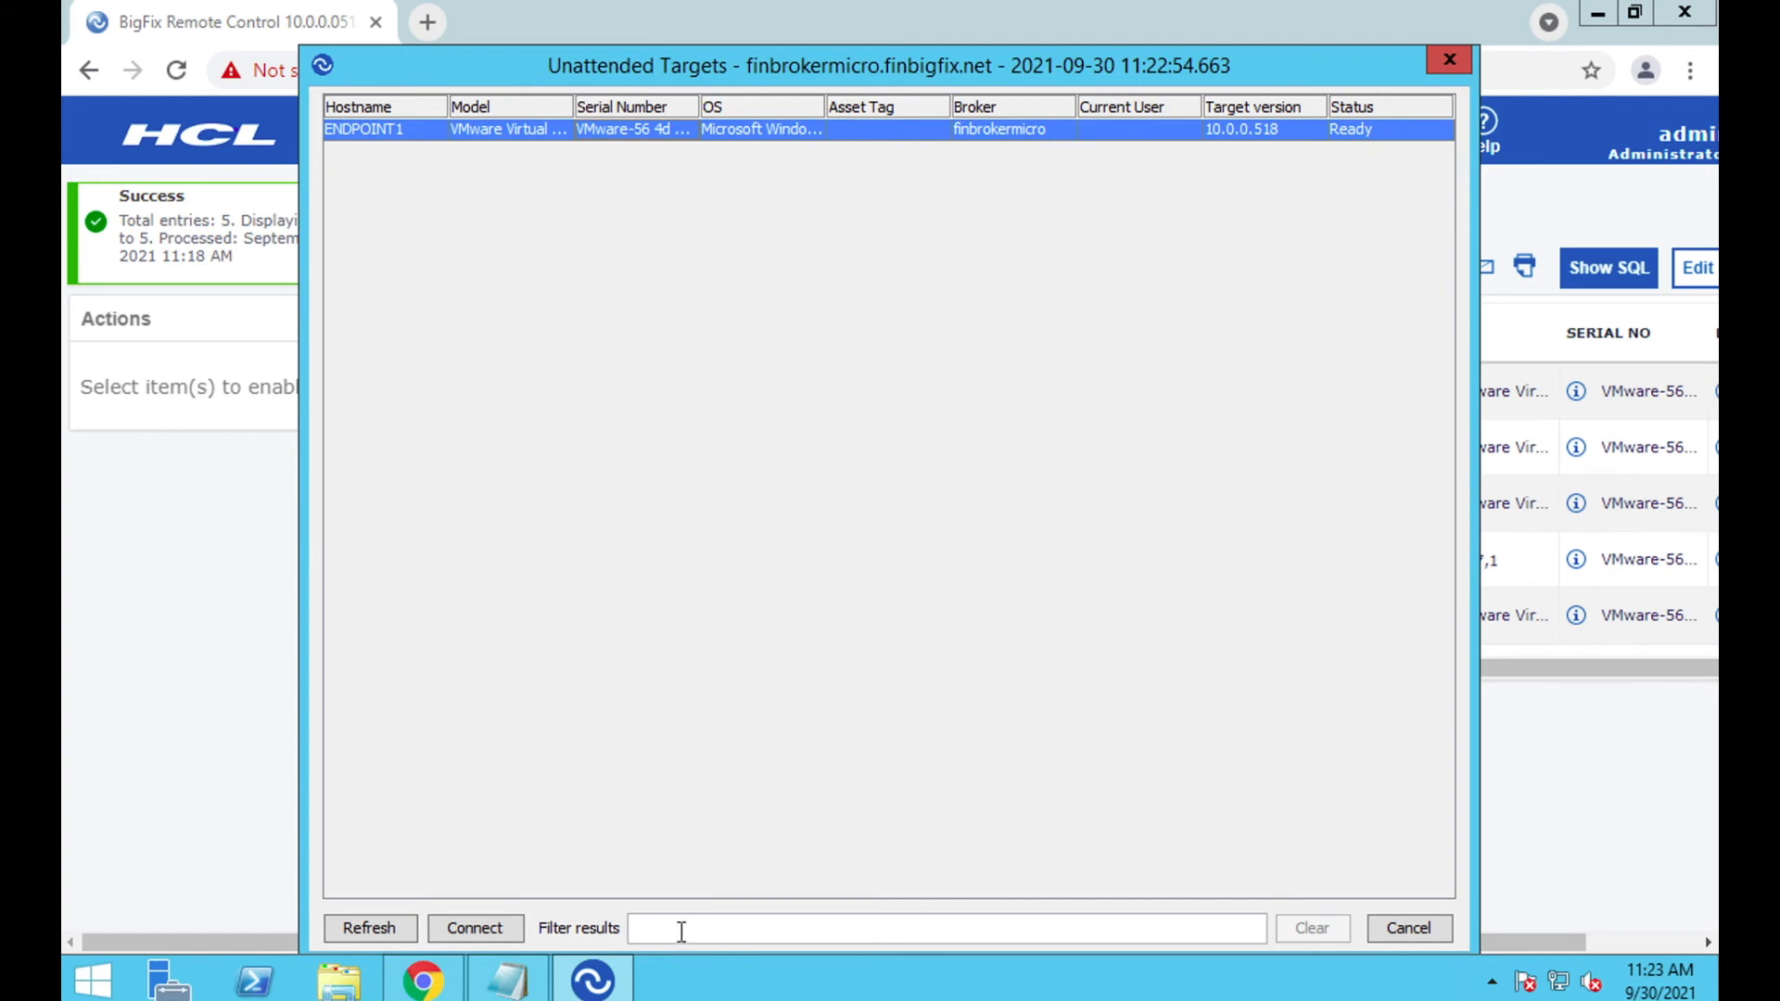
left_click(476, 928)
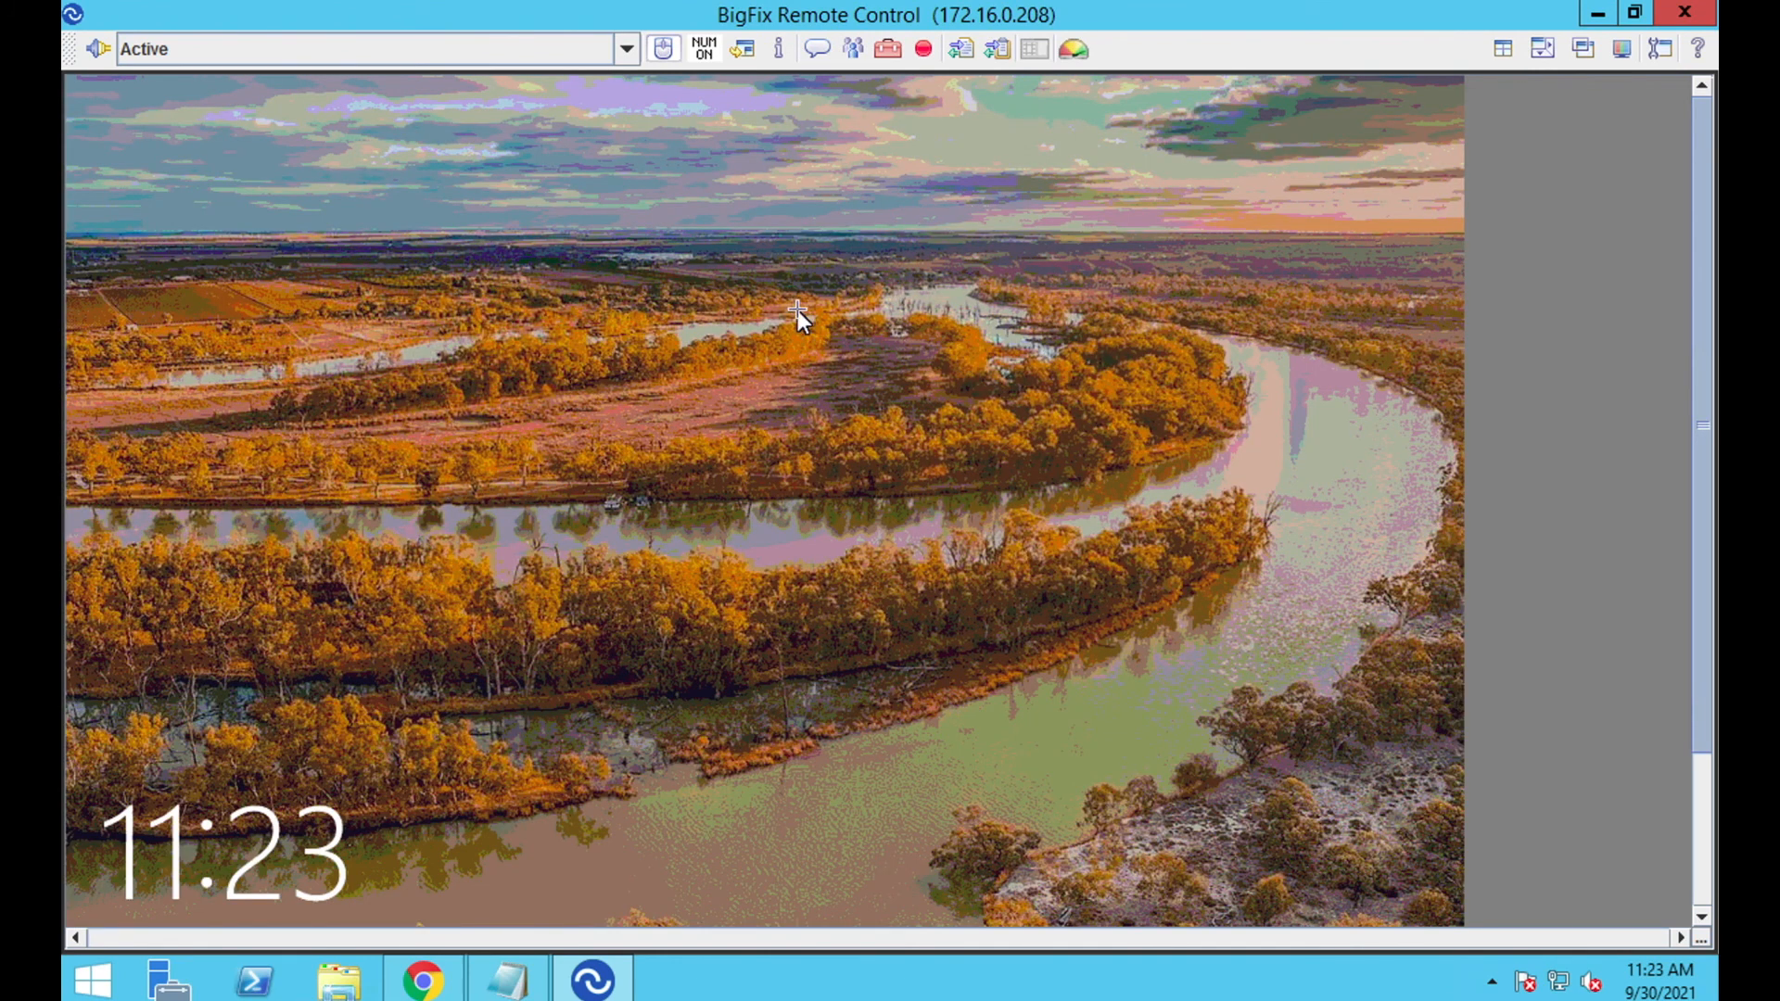
Unlock the remote computer by signing in to the Administrator account with its password
left_click(797, 309)
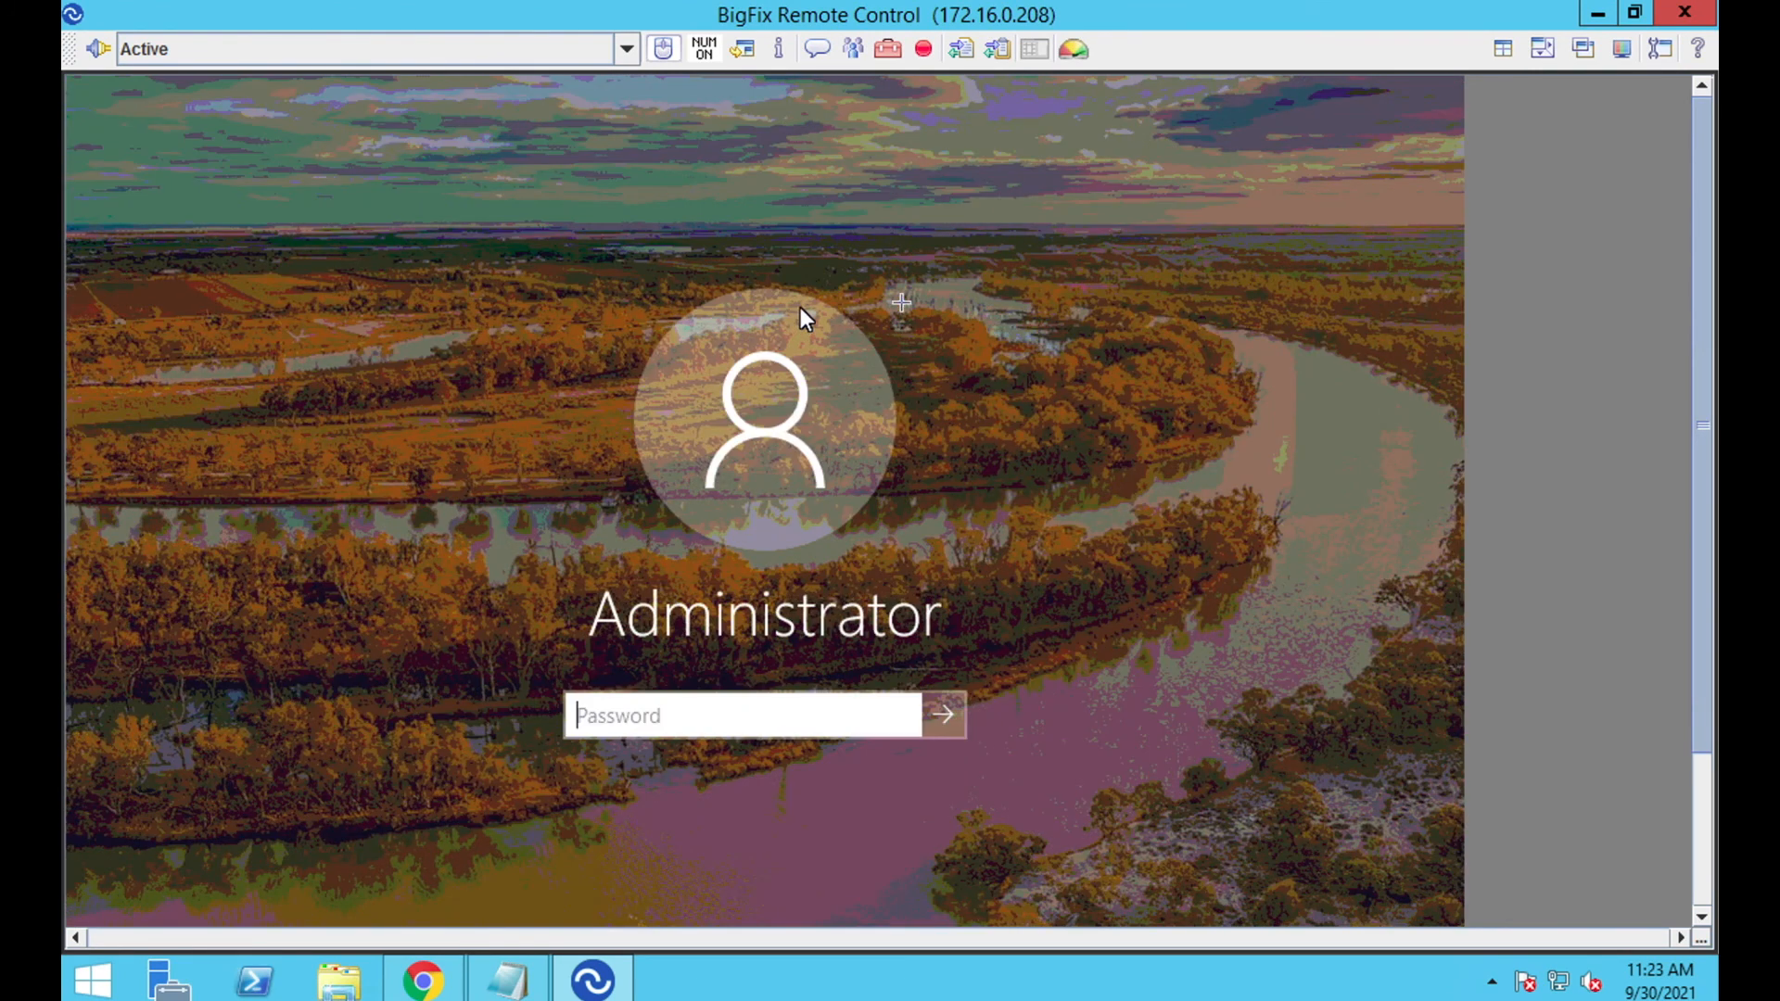
type("************")
key("Return")
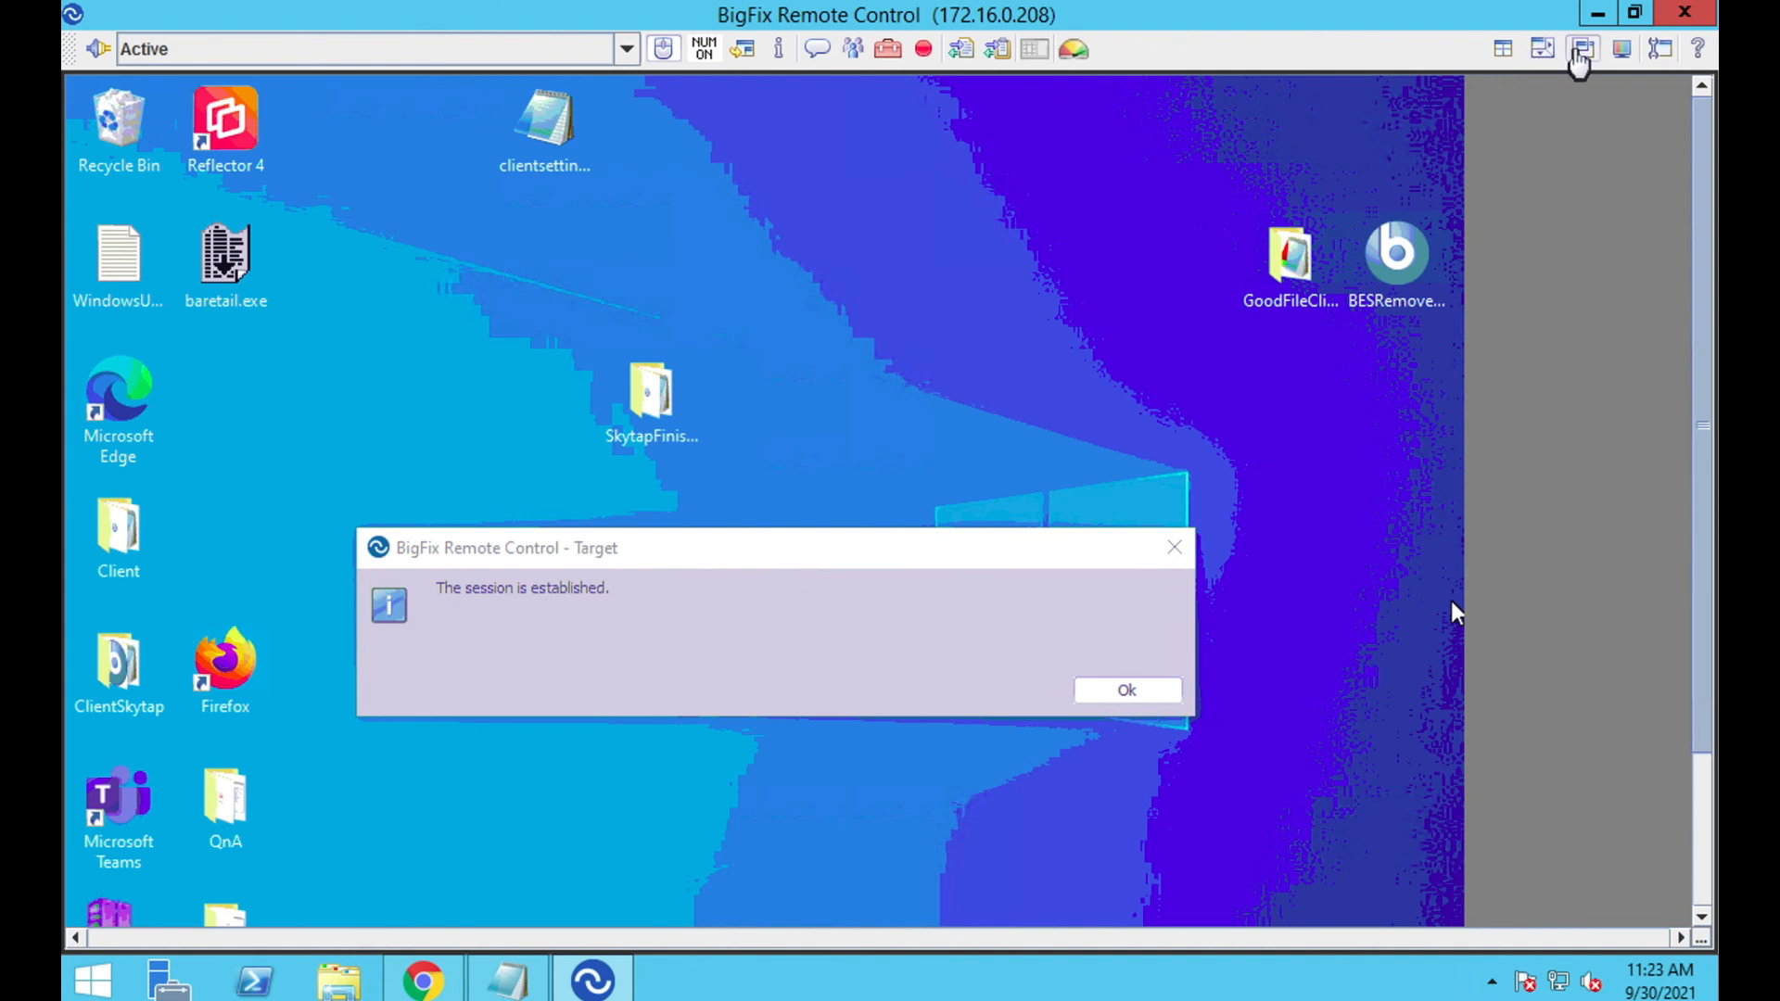
Scale the remote desktop to fit the session window and dismiss the session-established message
left_click(1582, 61)
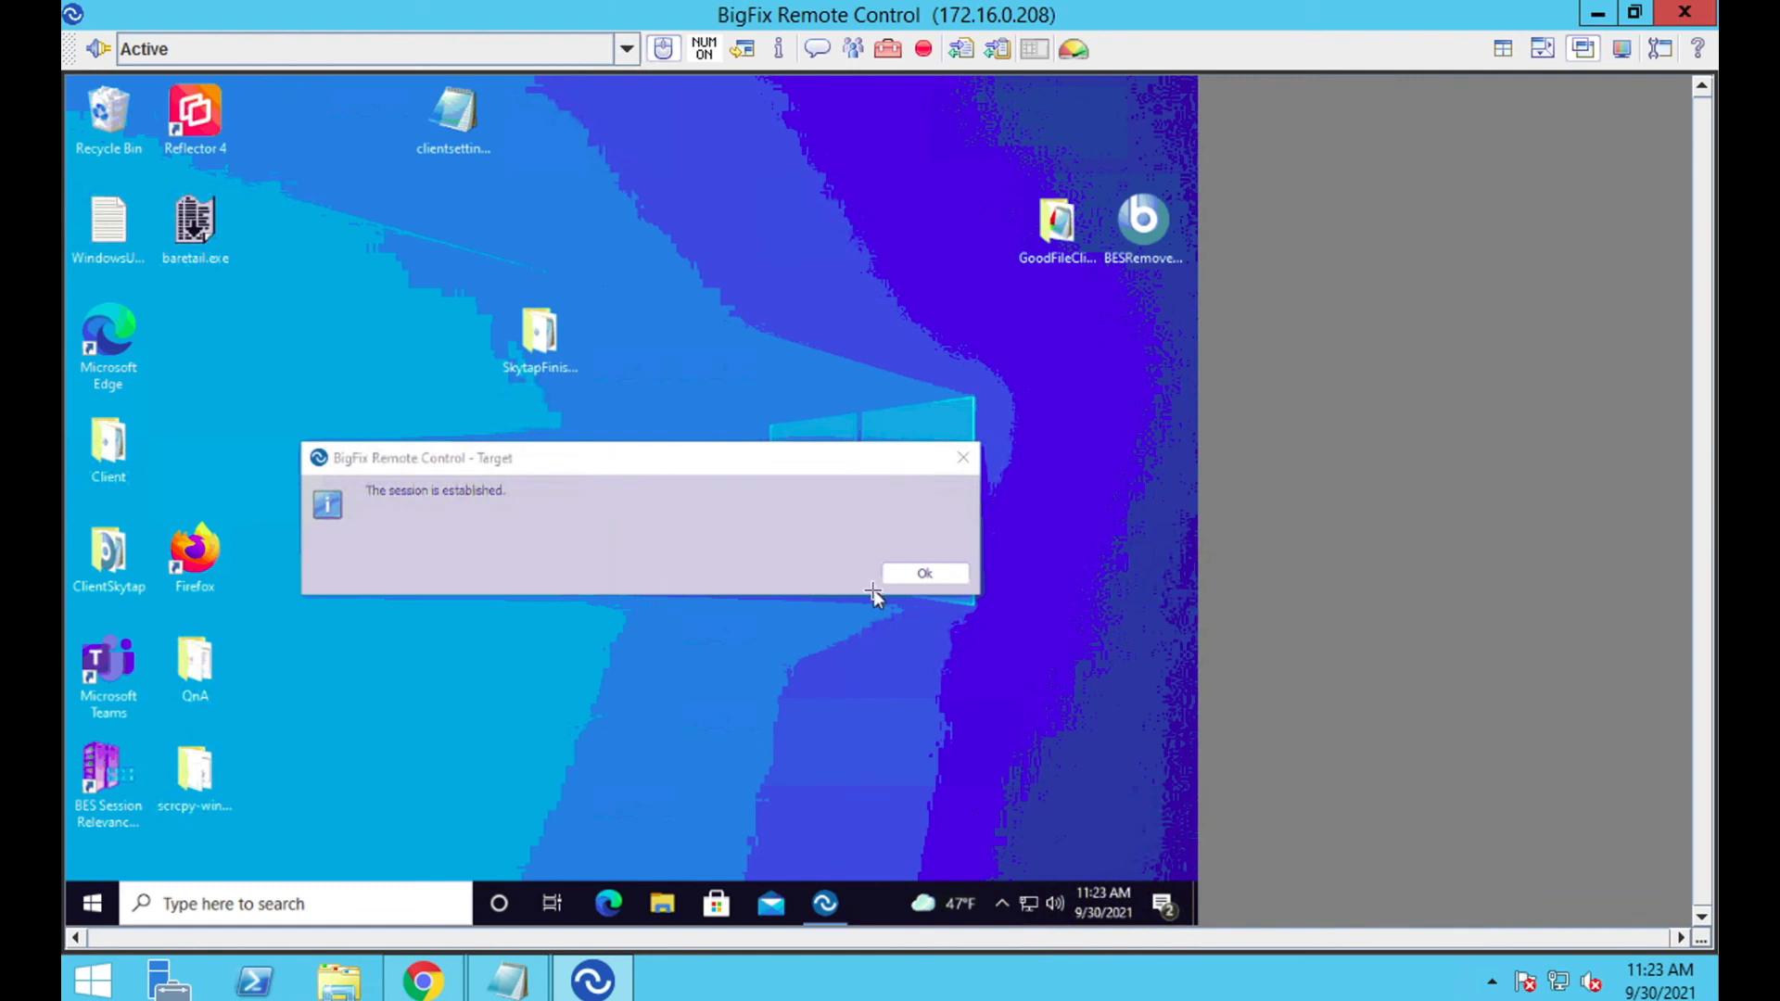
left_click(916, 577)
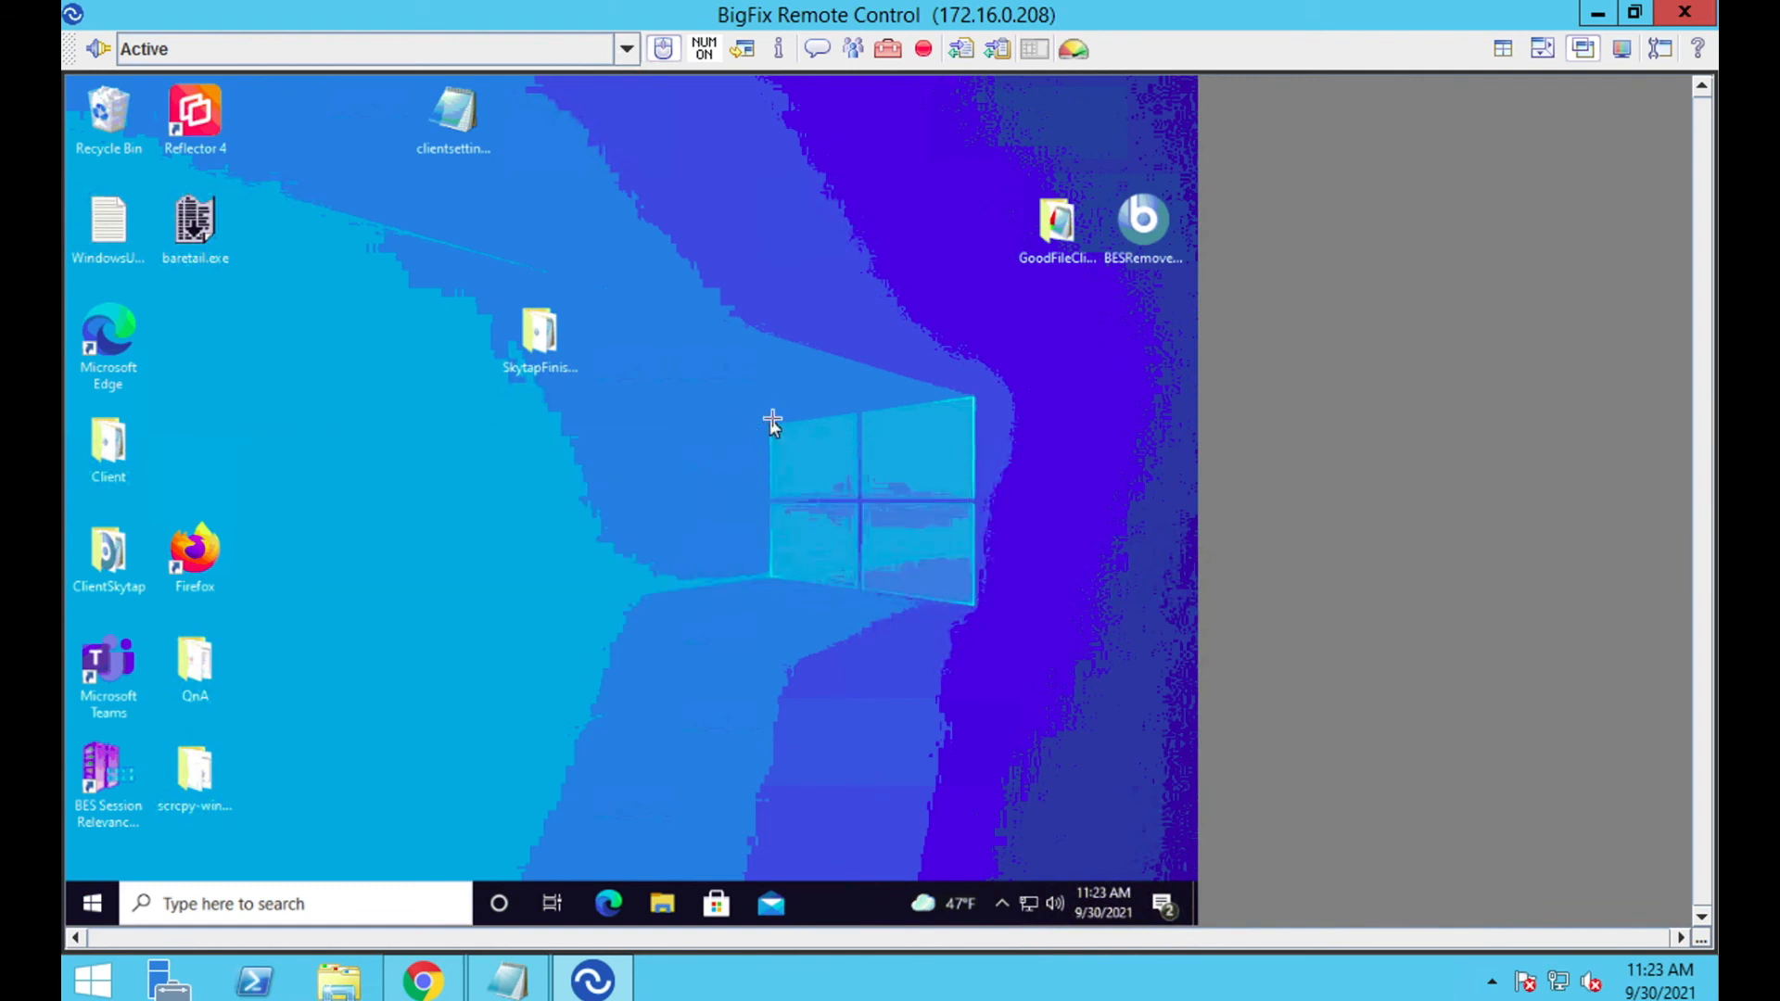